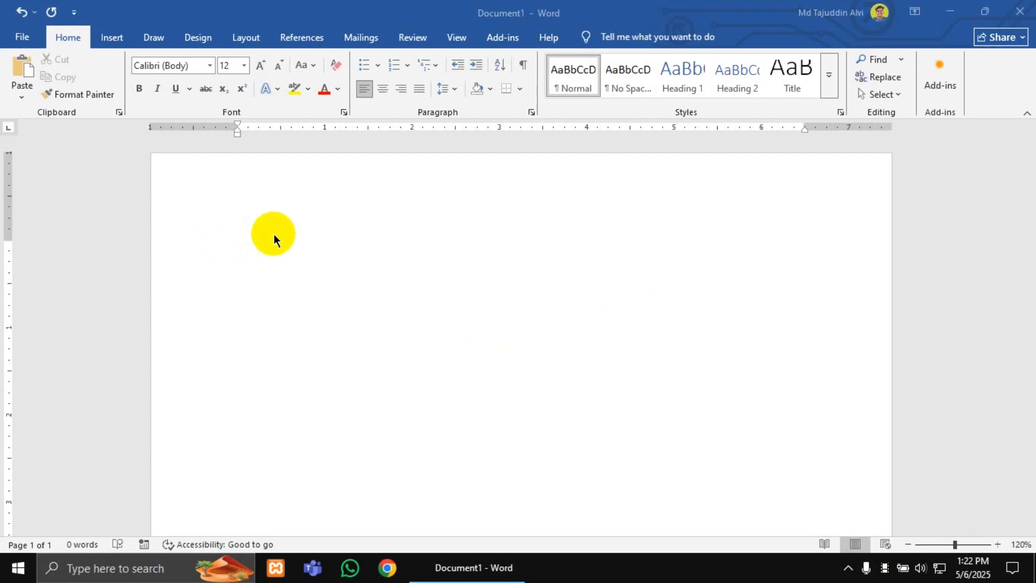
# Step: Open the icon library to insert an icon into the blank document
pyautogui.click(394, 315)
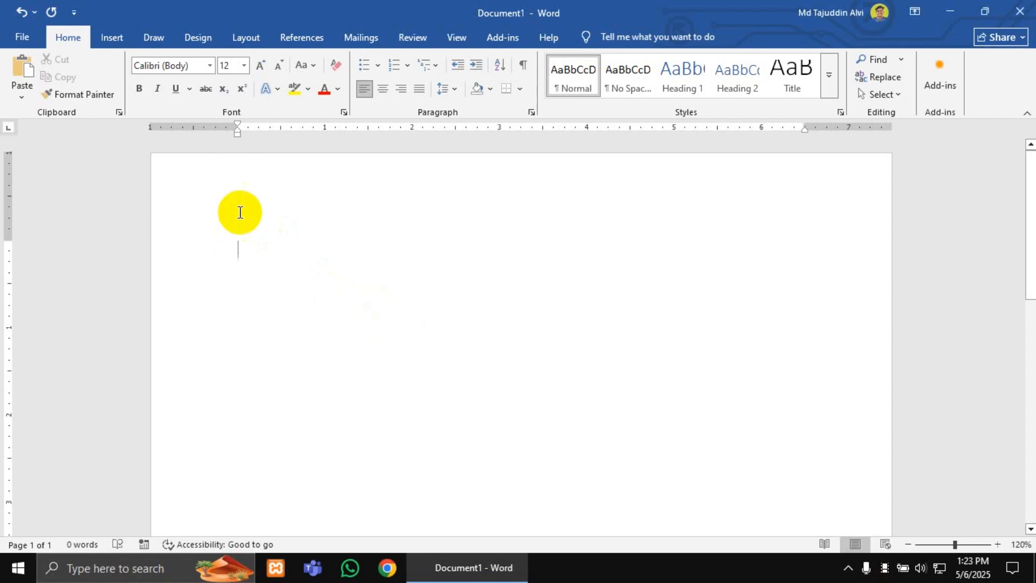
pyautogui.click(111, 39)
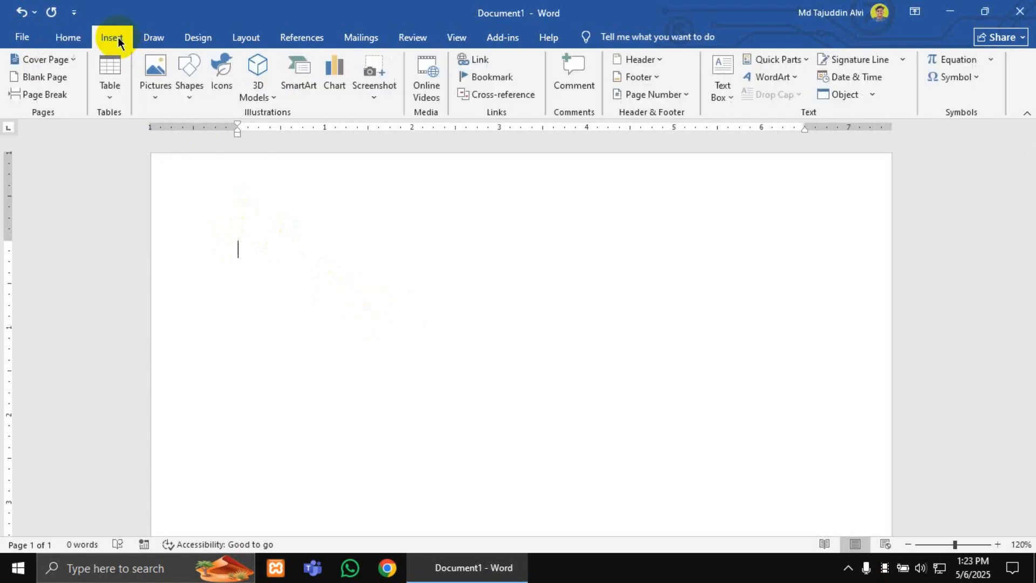
pyautogui.click(219, 75)
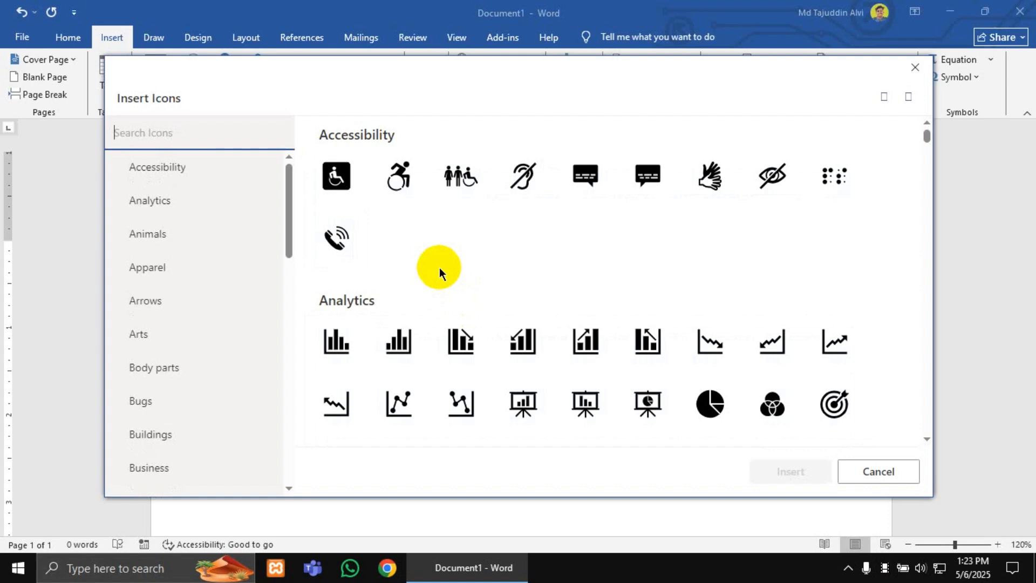
# Step: Examine the available icons in the Faces, Food and drinks, Home and Interface categories
pyautogui.scroll(-1, 439, 267)
pyautogui.scroll(1, 440, 248)
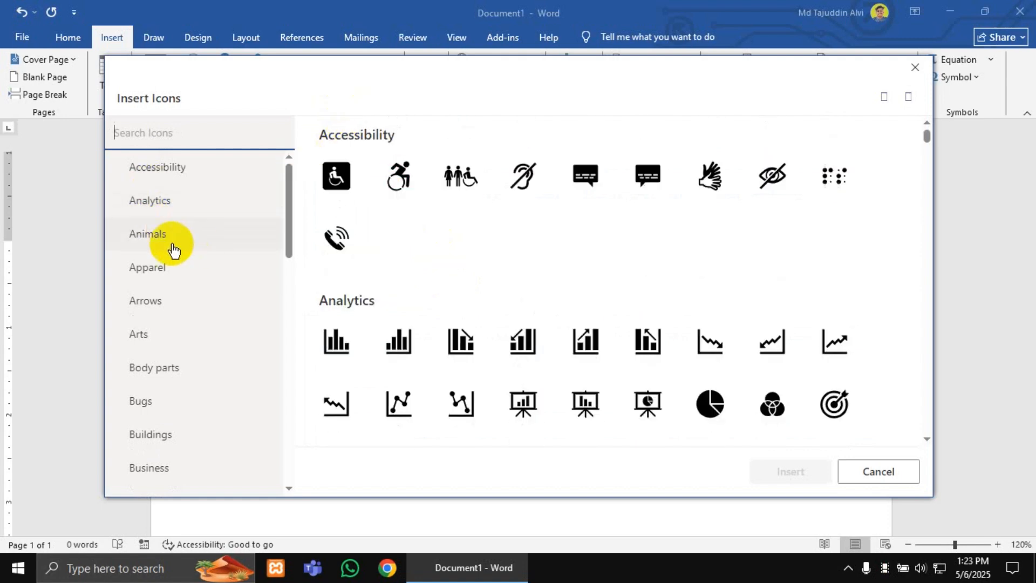
pyautogui.scroll(-5, 177, 283)
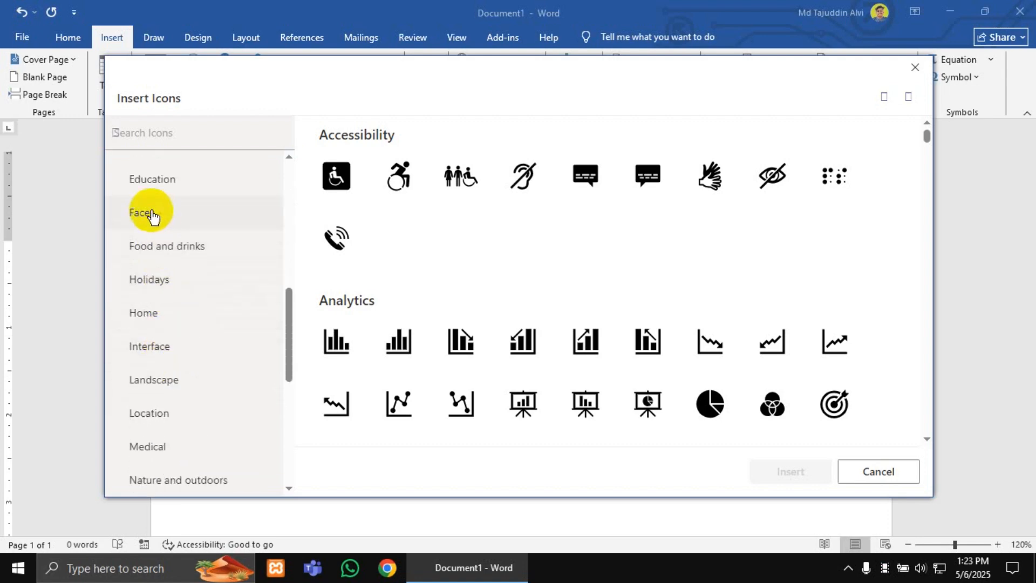
pyautogui.click(151, 214)
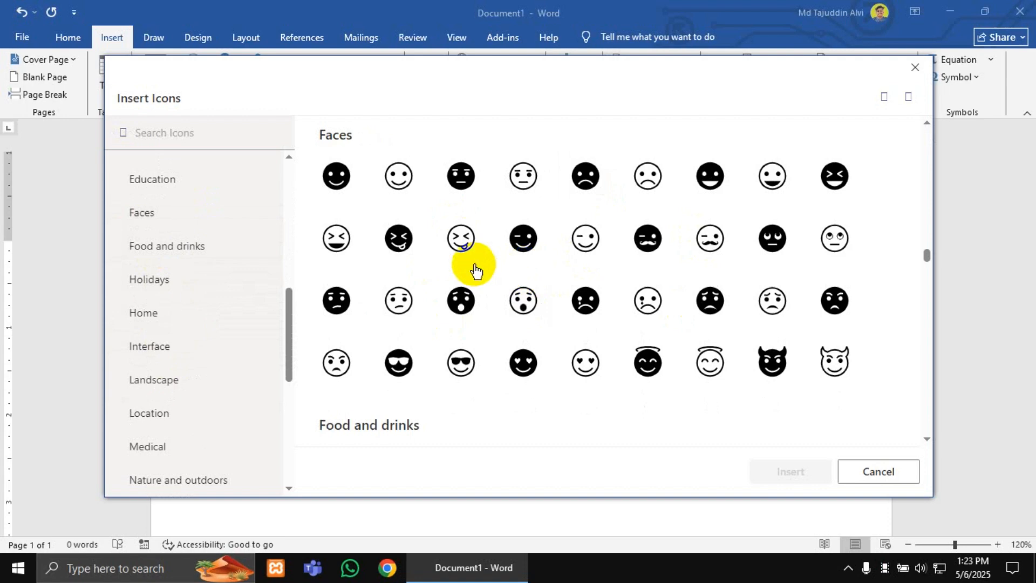
pyautogui.click(151, 259)
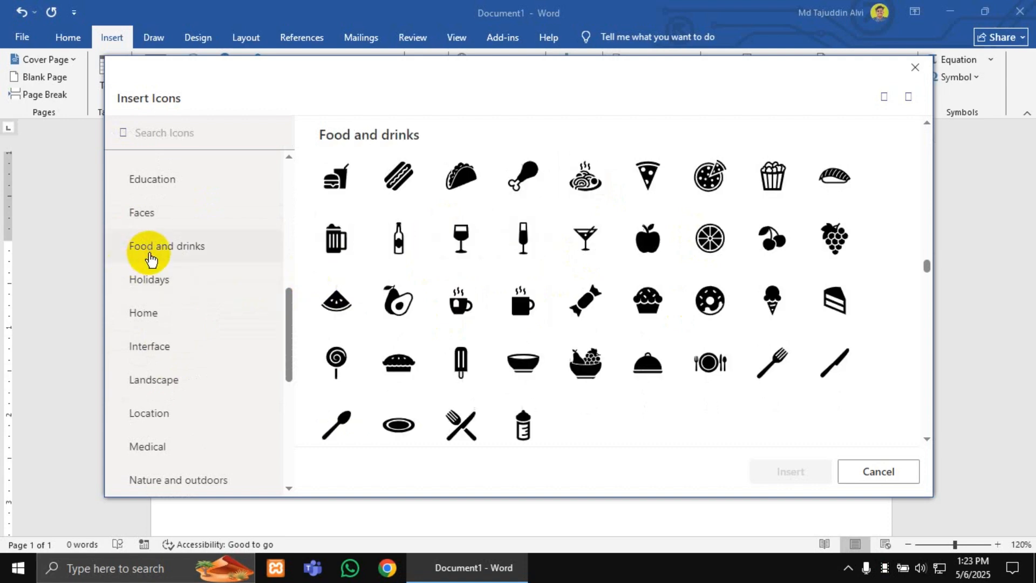
pyautogui.click(190, 226)
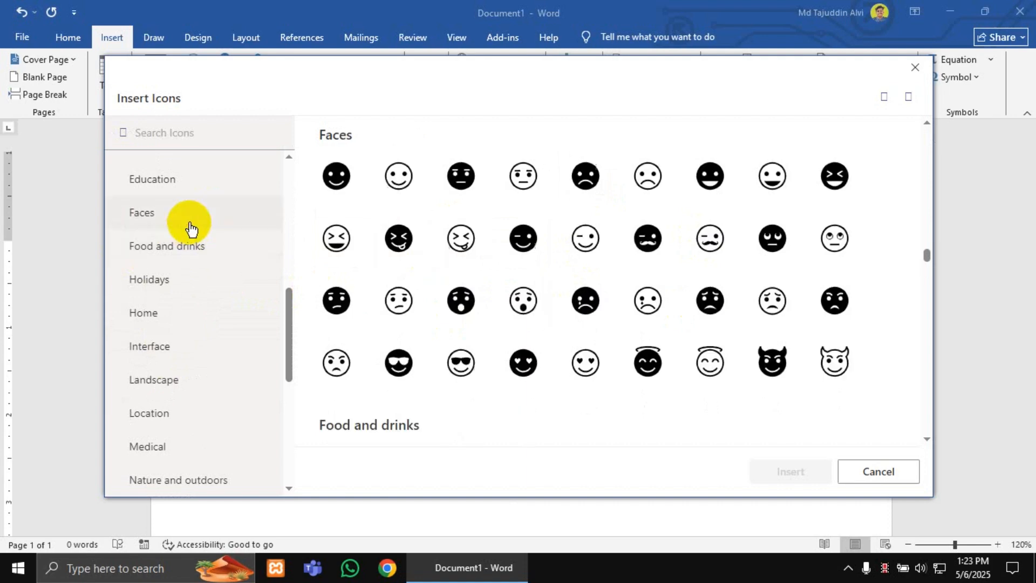
pyautogui.click(172, 313)
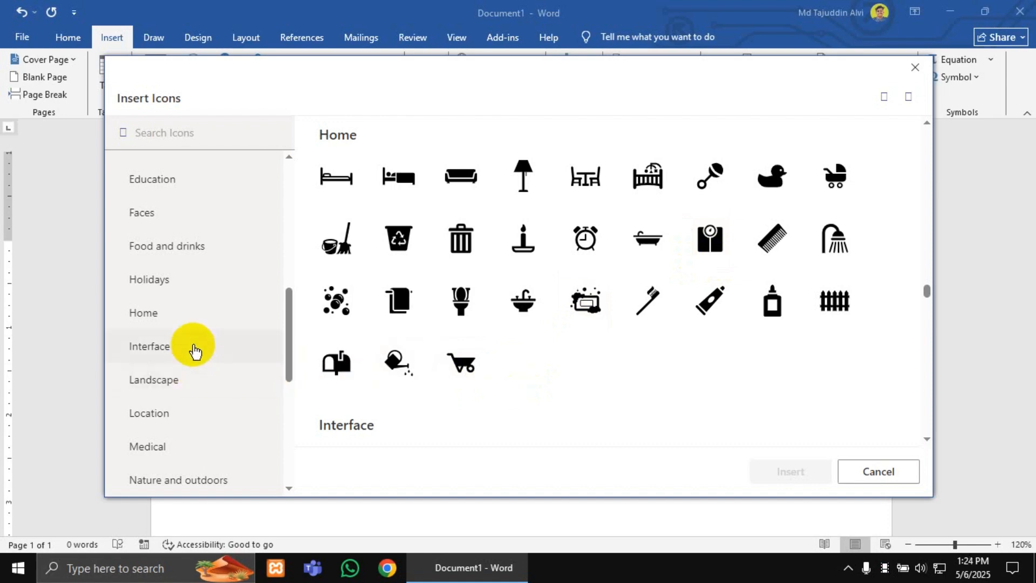
pyautogui.click(195, 348)
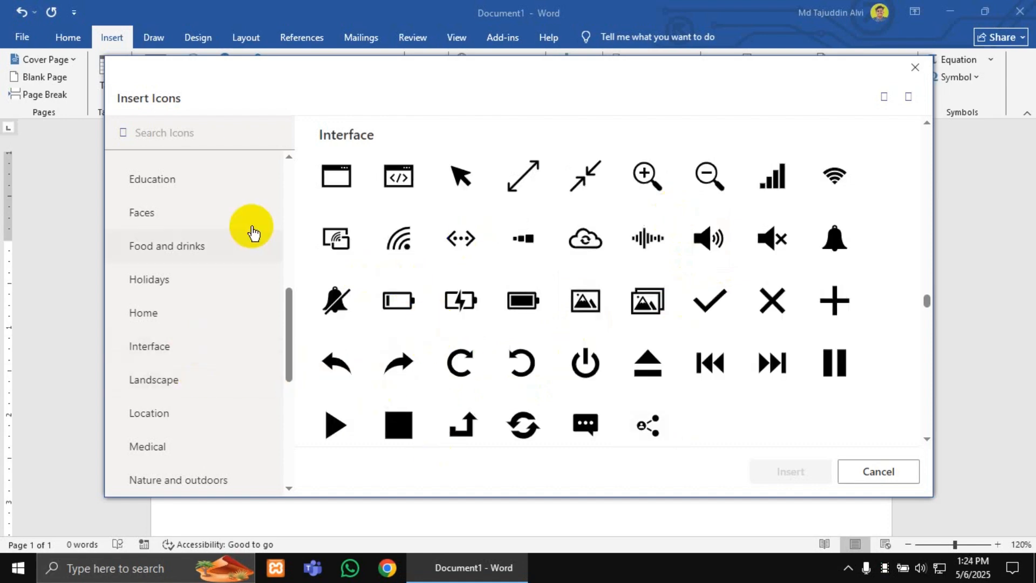
# Step: Insert the icon of a table with two chairs from the Home category
pyautogui.scroll(5, 253, 233)
pyautogui.moveTo(291, 282); pyautogui.dragTo(306, 200)
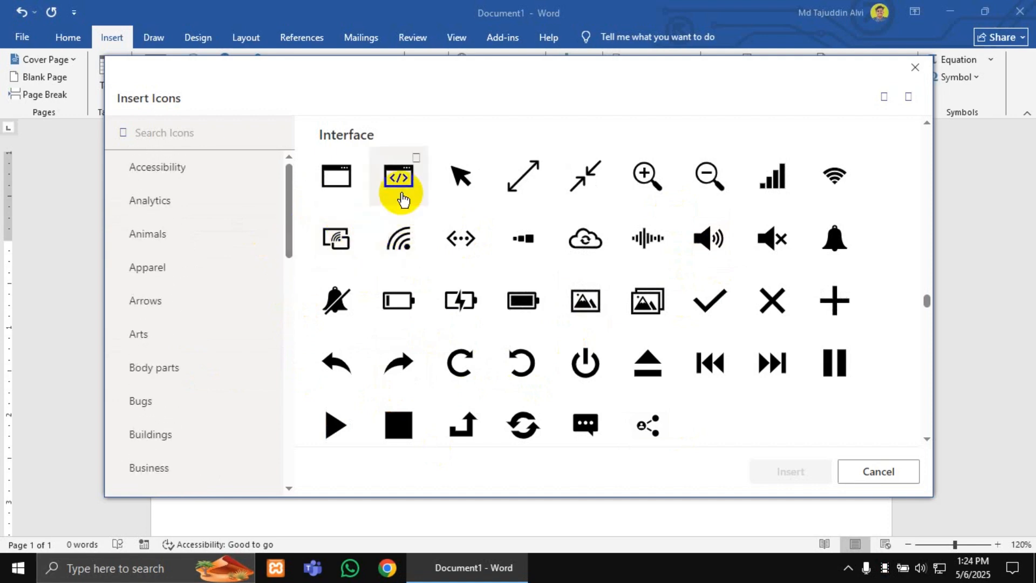
pyautogui.scroll(3, 402, 200)
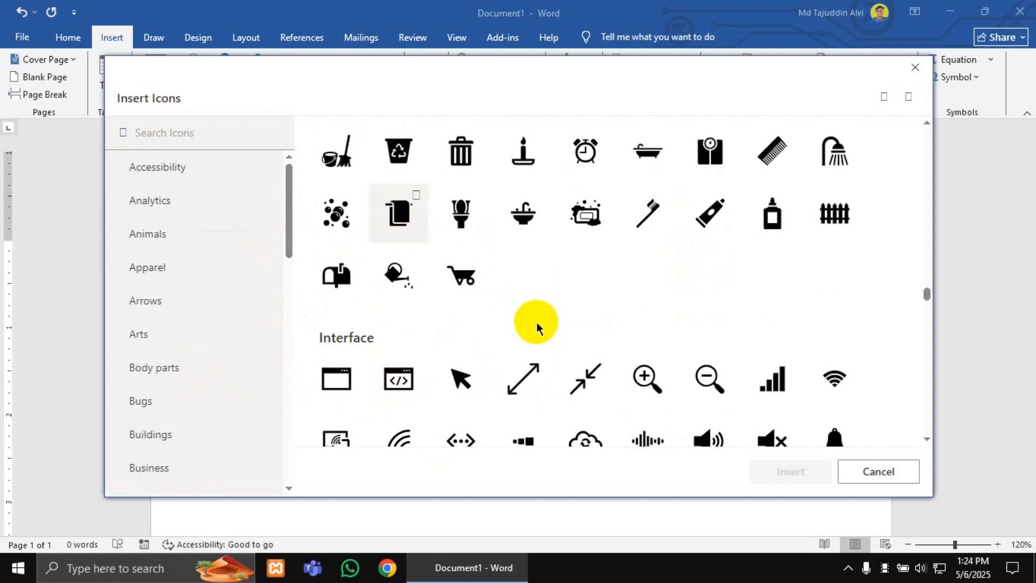
pyautogui.scroll(1, 537, 327)
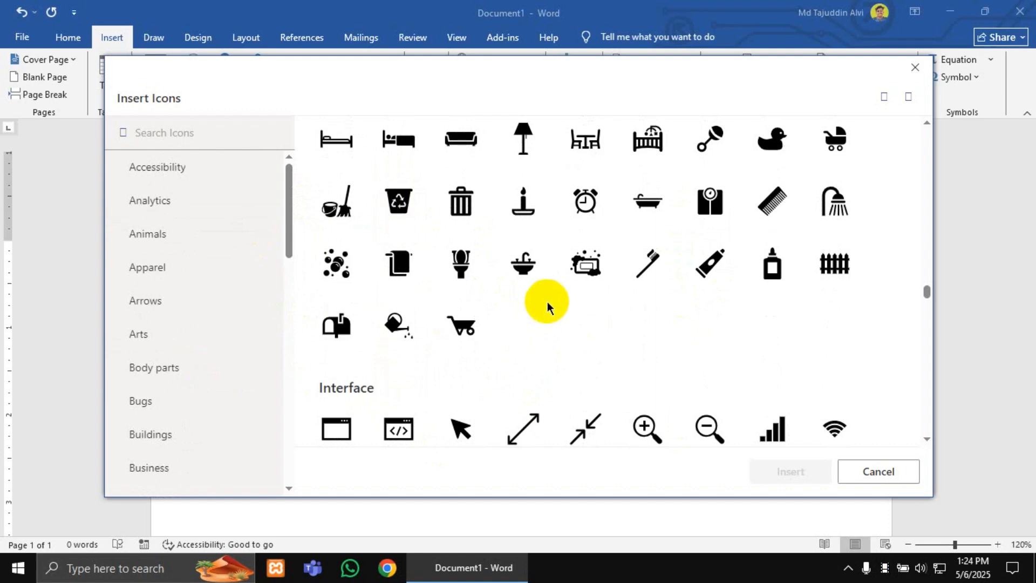
pyautogui.scroll(1, 546, 302)
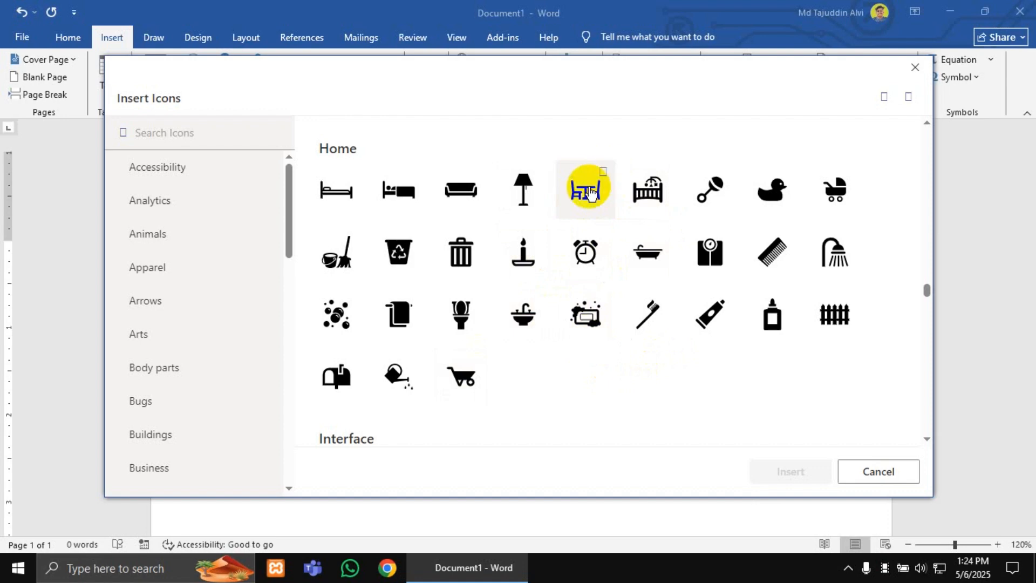
pyautogui.click(590, 186)
pyautogui.click(785, 482)
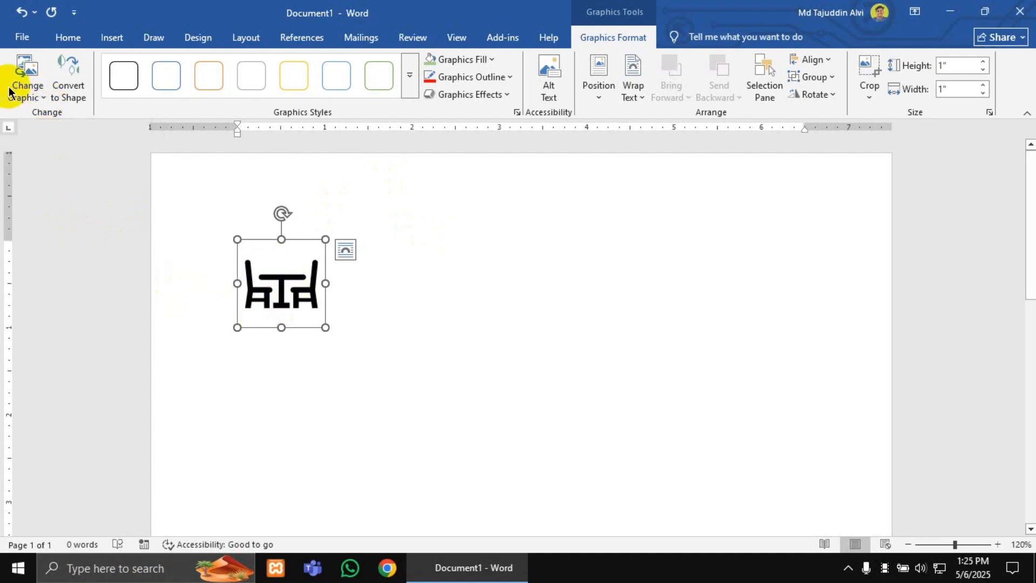
pyautogui.click(27, 85)
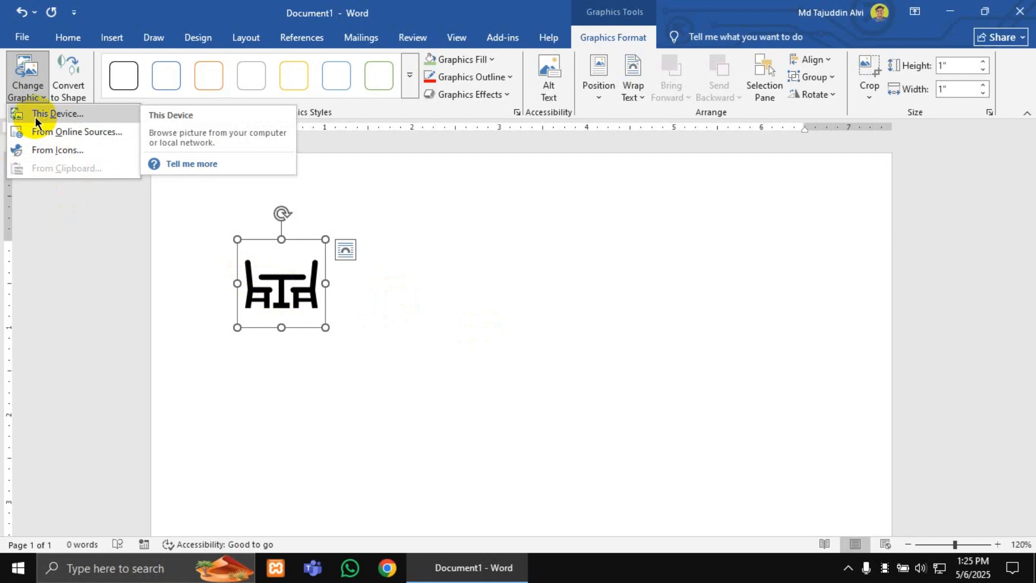
pyautogui.click(47, 150)
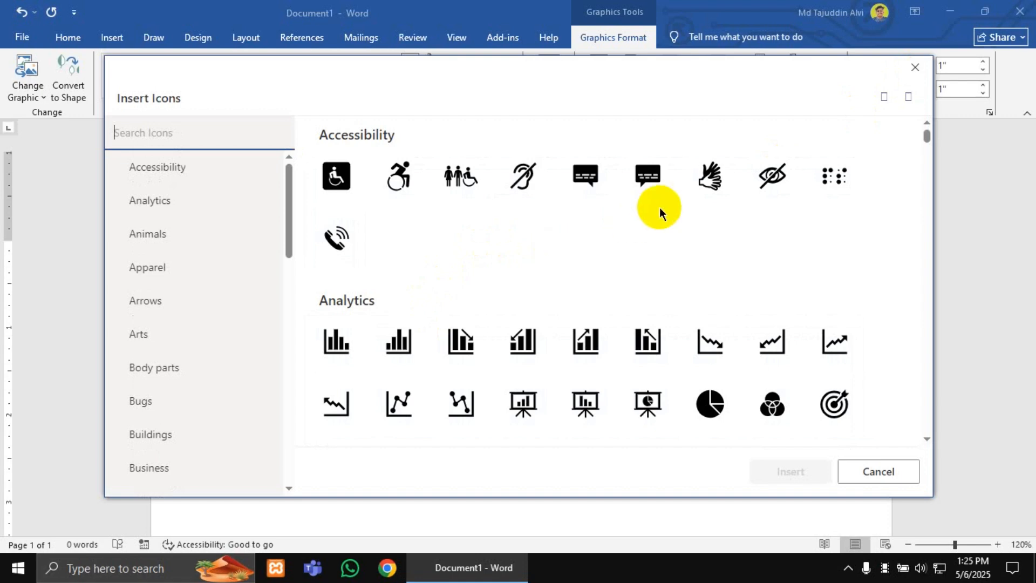
pyautogui.click(915, 67)
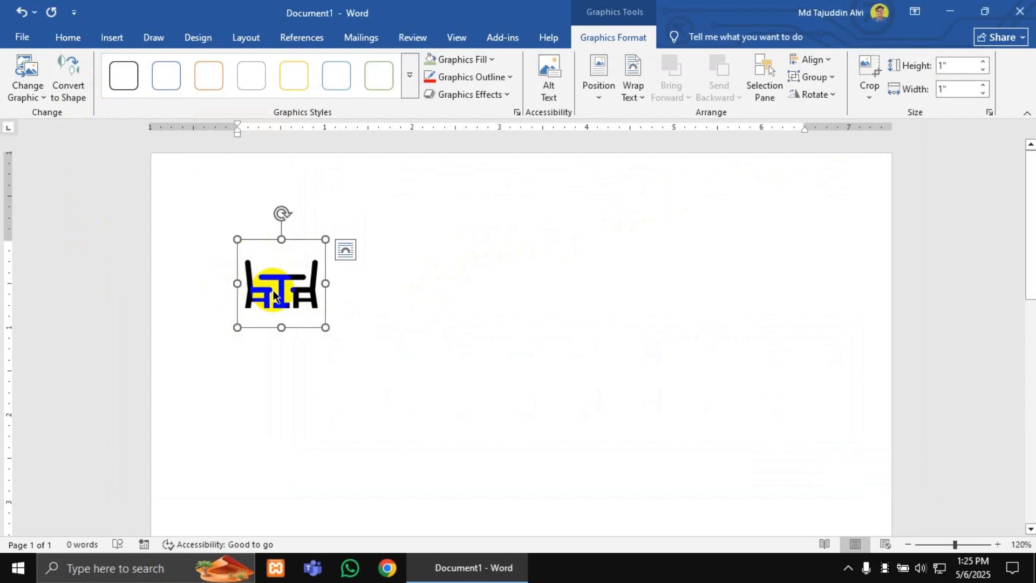
# Step: Convert the dining table icon to shapes and move its pieces apart
pyautogui.click(76, 94)
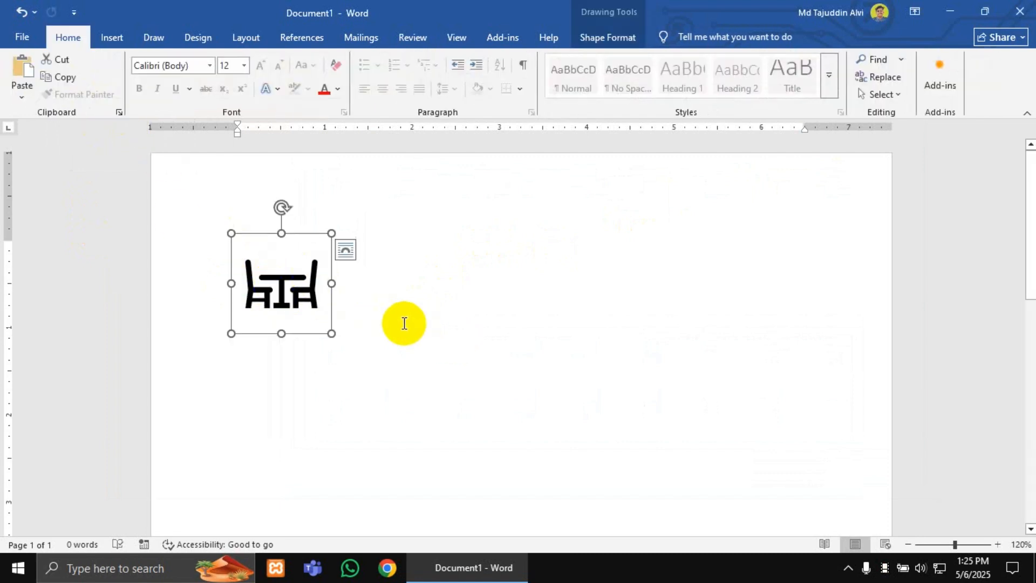
pyautogui.click(302, 289)
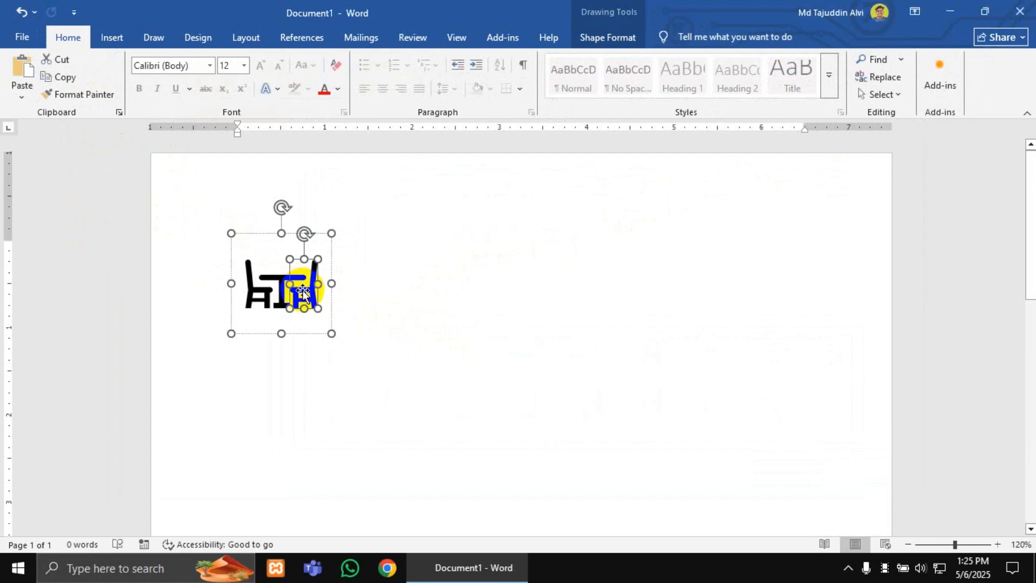
pyautogui.moveTo(302, 292); pyautogui.dragTo(371, 272)
pyautogui.click(241, 270)
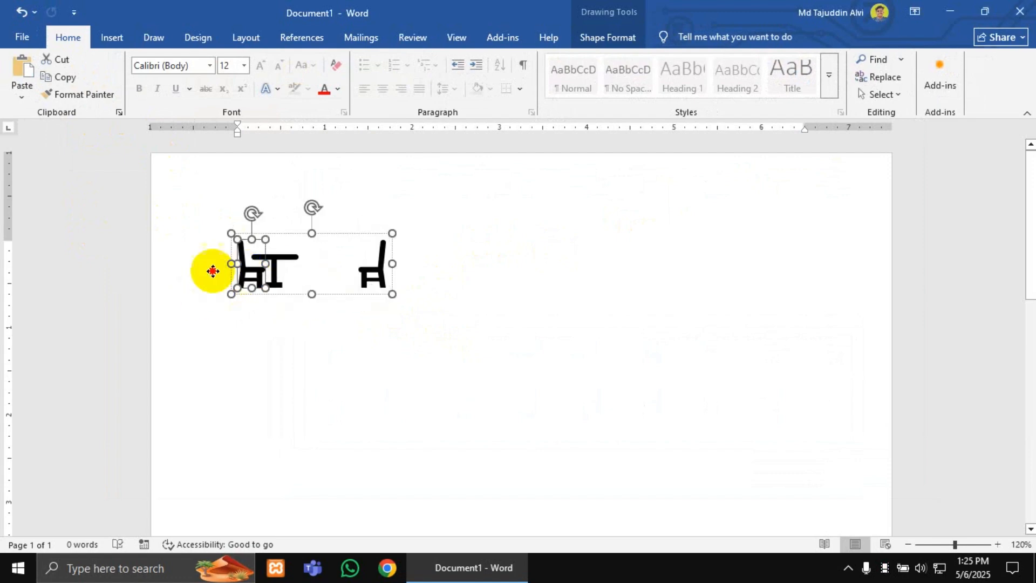
pyautogui.moveTo(212, 271); pyautogui.dragTo(153, 250)
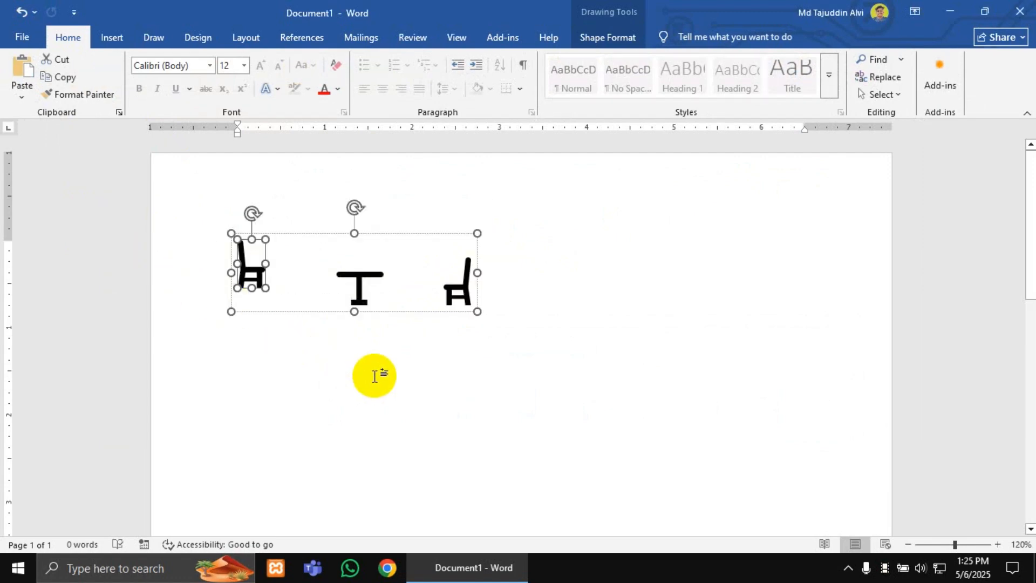
# Step: Delete the separated shapes, and undo the deletion, the moves and the shape conversion
pyautogui.press('Delete')
pyautogui.press('Delete')
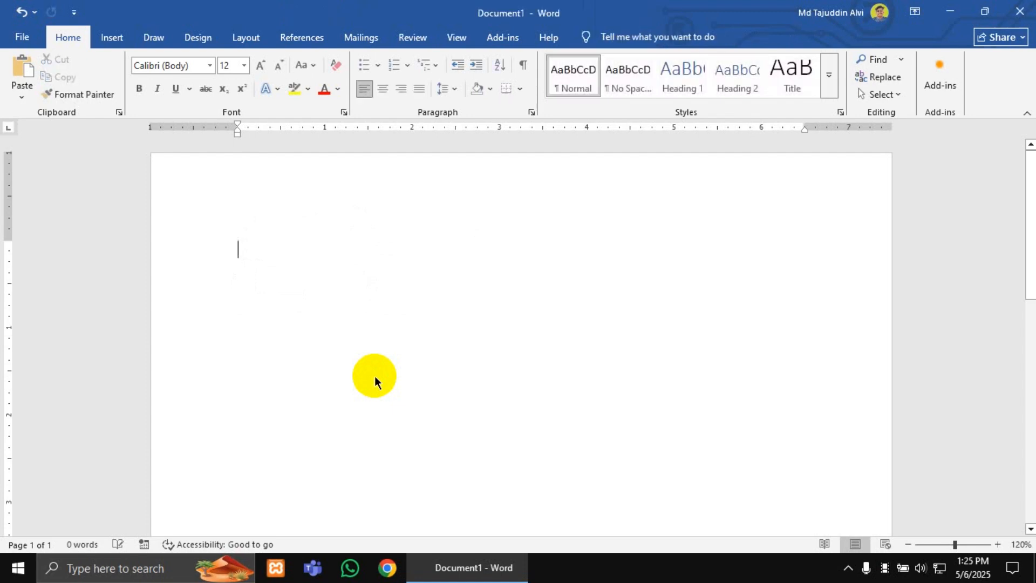
pyautogui.hotkey('ctrl', 'z')
pyautogui.hotkey('ctrl', 'z')
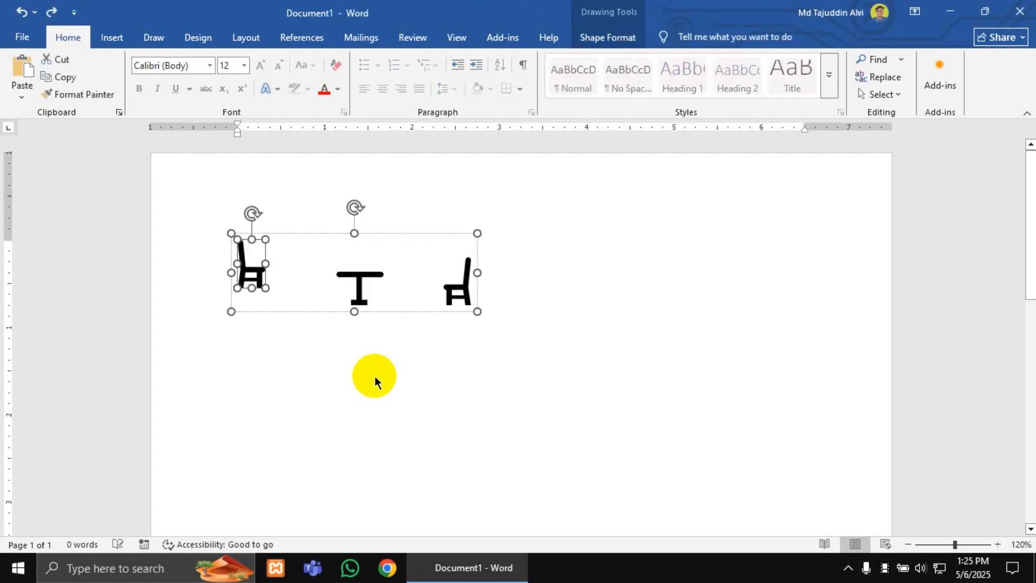
pyautogui.hotkey('ctrl', 'z')
pyautogui.hotkey('ctrl', 'z')
pyautogui.hotkey('ctrl', 'z')
pyautogui.hotkey('ctrl', 'z')
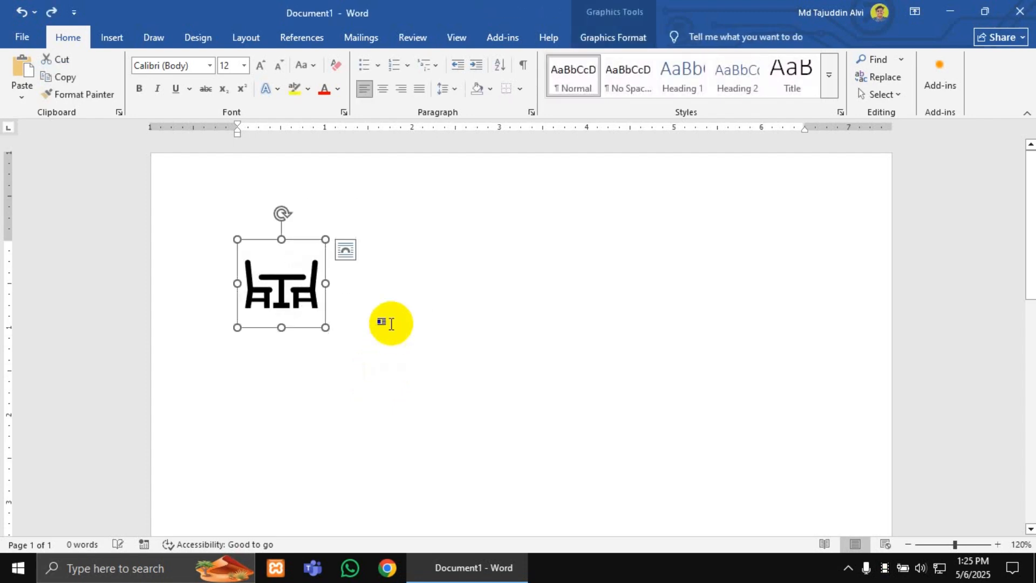
# Step: Apply the green outline graphics style to the dining table icon
pyautogui.click(351, 273)
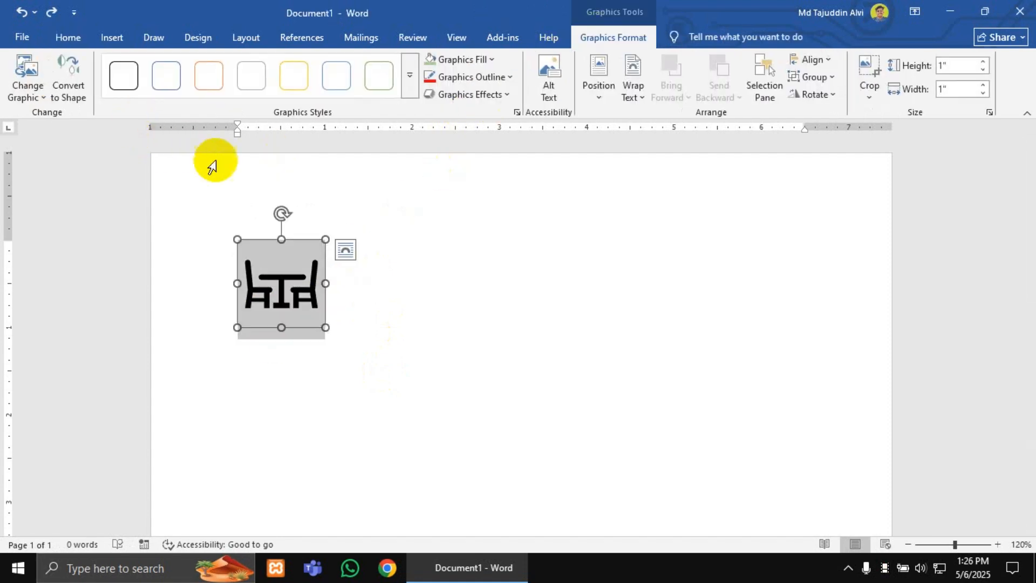
pyautogui.click(123, 78)
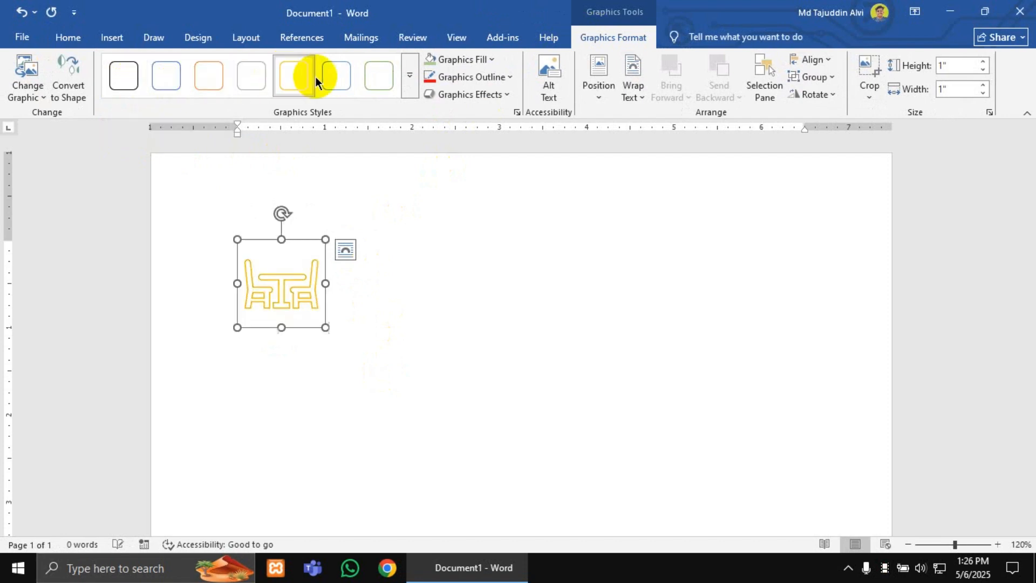
pyautogui.click(378, 77)
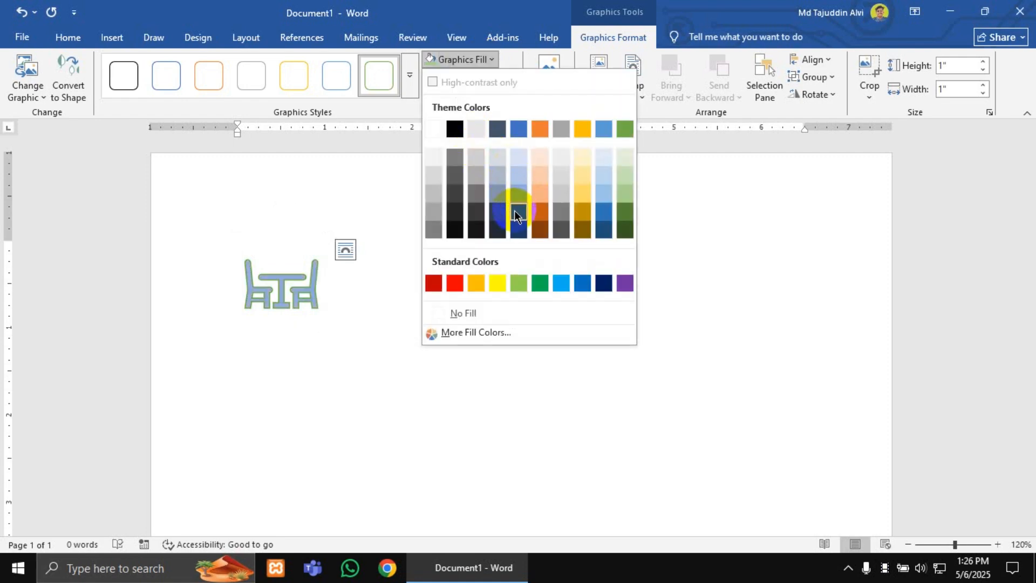
# Step: Fill the dining table icon with the standard yellow color
pyautogui.click(498, 282)
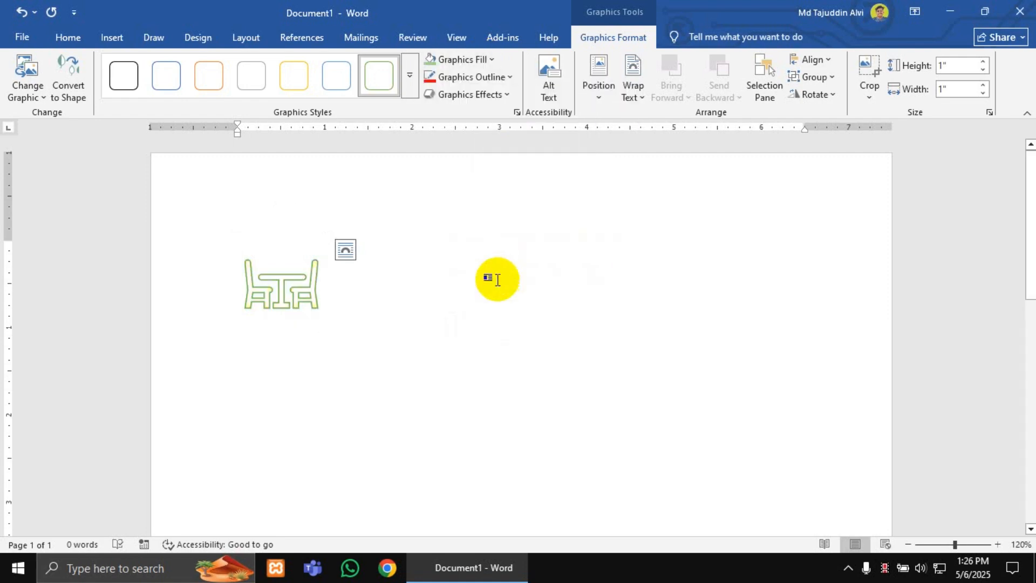
pyautogui.click(477, 81)
pyautogui.click(373, 295)
# Step: Set the outline of the dining table icon to the standard red color
pyautogui.scroll(8, 378, 298)
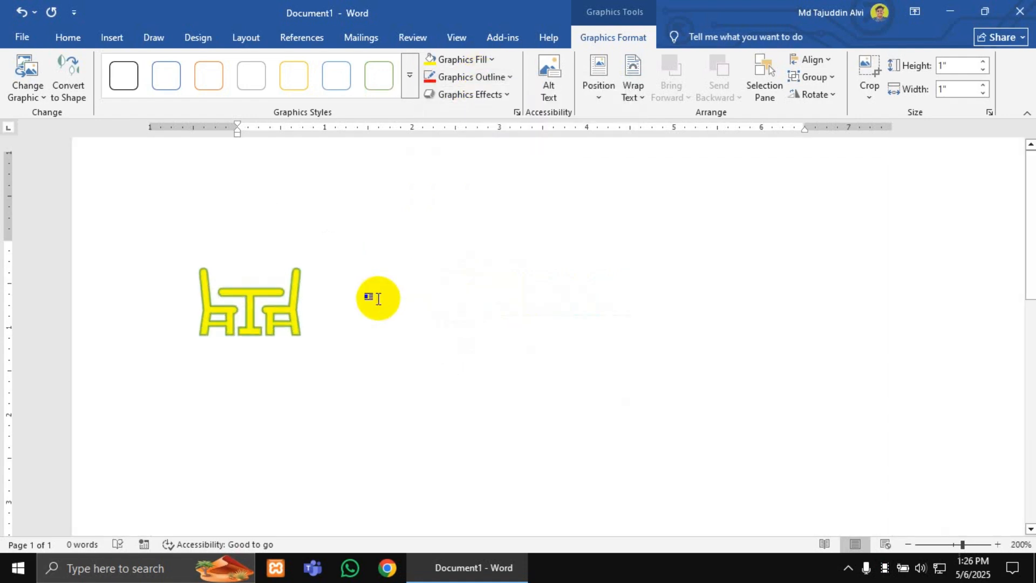
pyautogui.scroll(8, 378, 299)
pyautogui.click(370, 296)
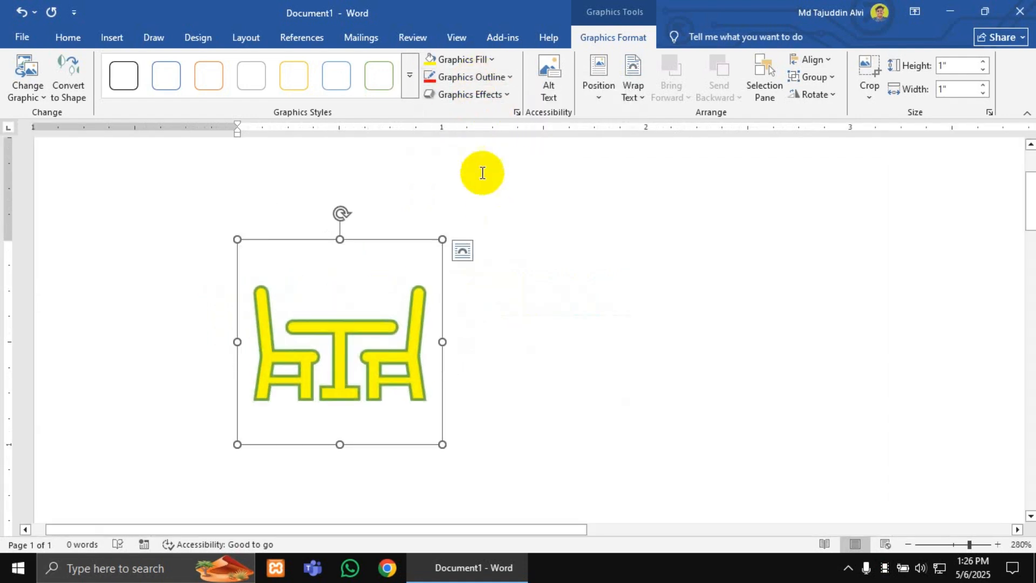
pyautogui.click(469, 76)
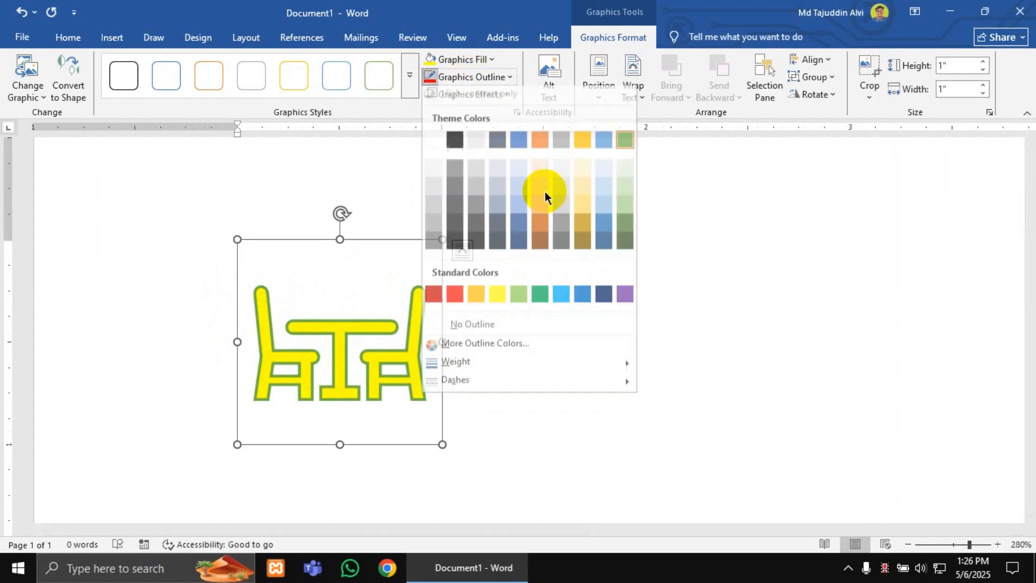
pyautogui.click(454, 300)
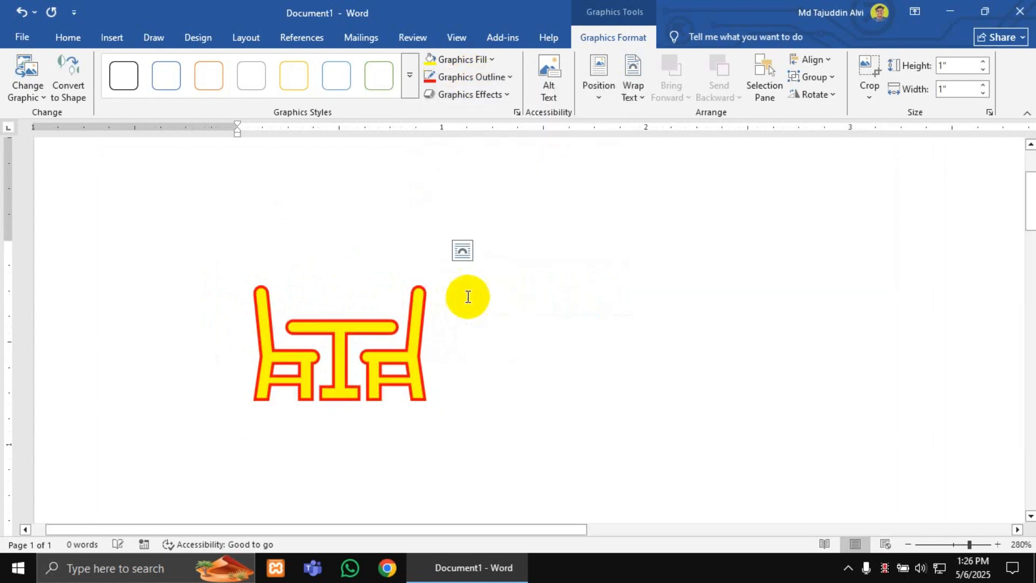
# Step: Preview the preset and shadow graphics effects on the dining table icon without applying any
pyautogui.click(474, 97)
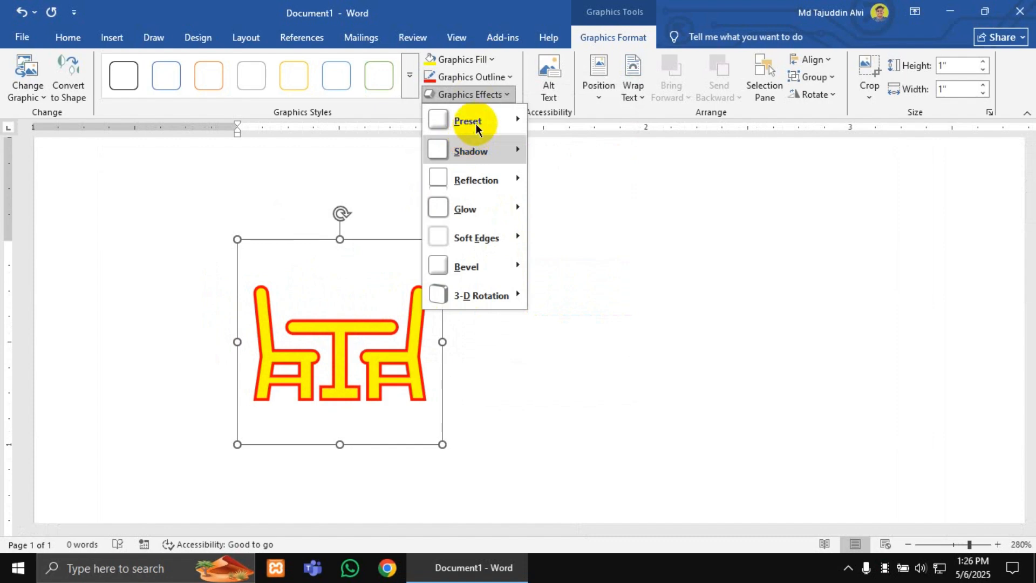
pyautogui.moveTo(478, 128)
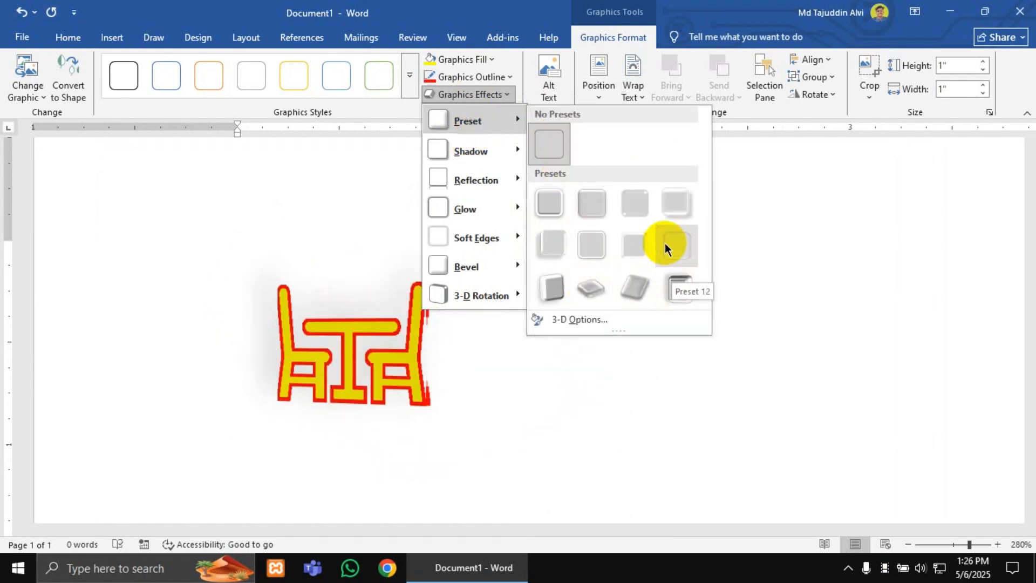
pyautogui.moveTo(487, 152)
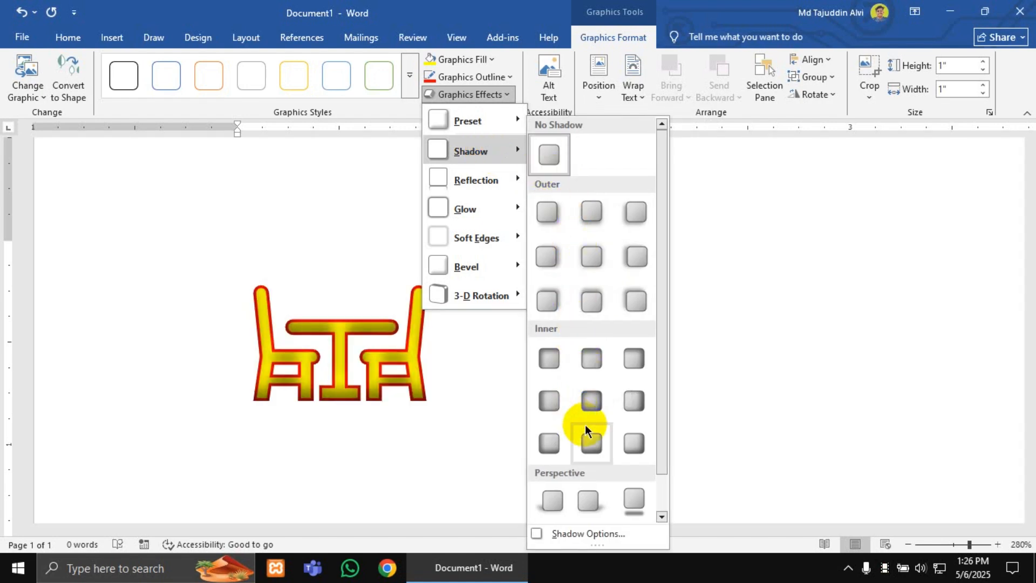
pyautogui.click(763, 321)
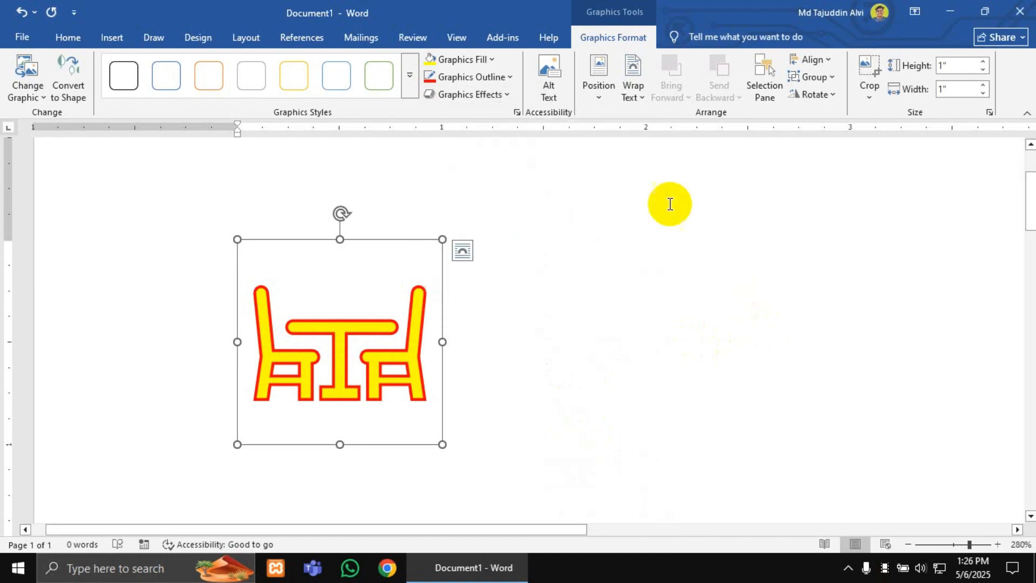
# Step: Check the dining table icon's alt text, and delete the icon from the document
pyautogui.click(557, 86)
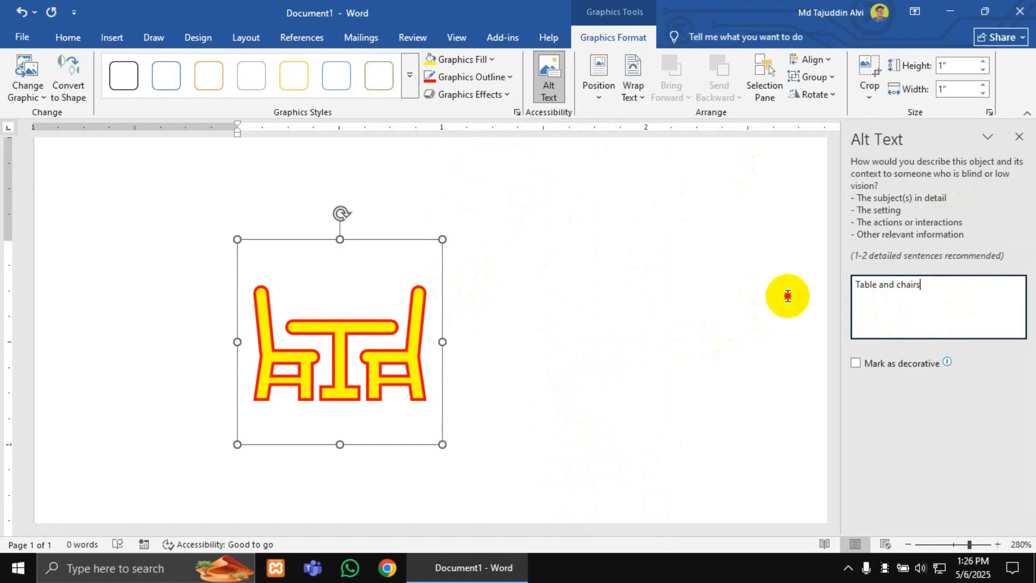
pyautogui.hotkey('ctrl', 'a')
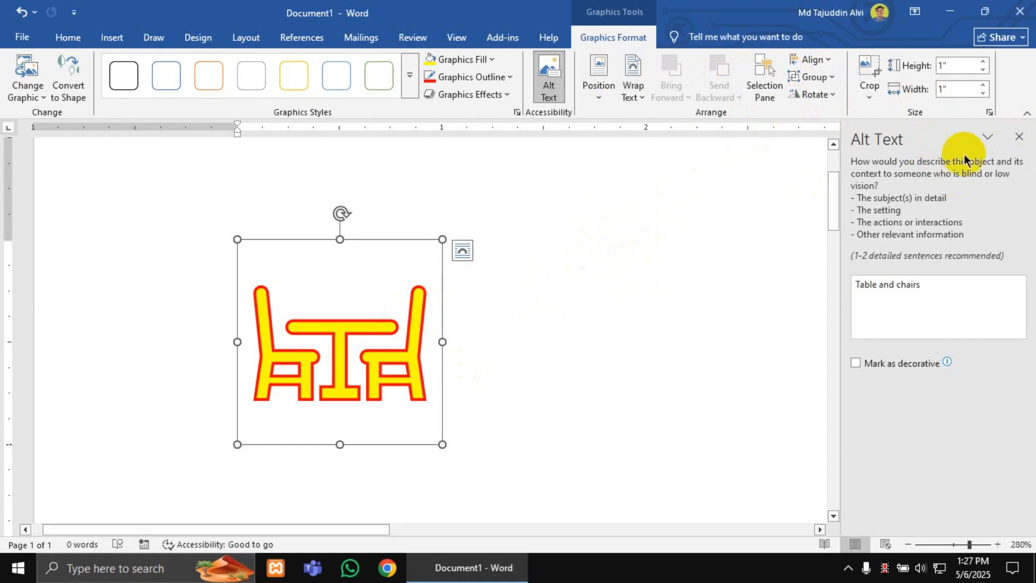
pyautogui.click(1020, 139)
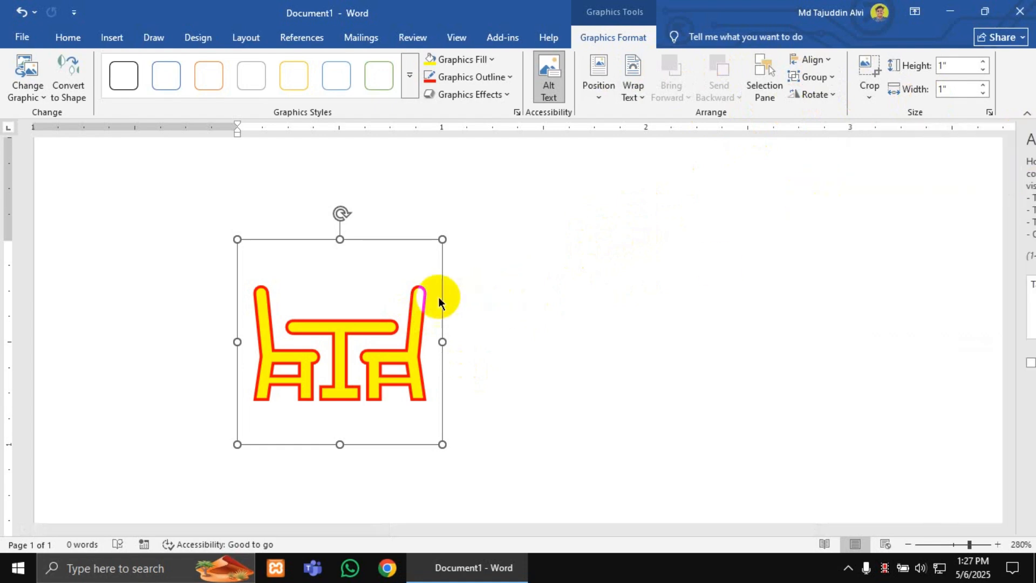
pyautogui.press('Delete')
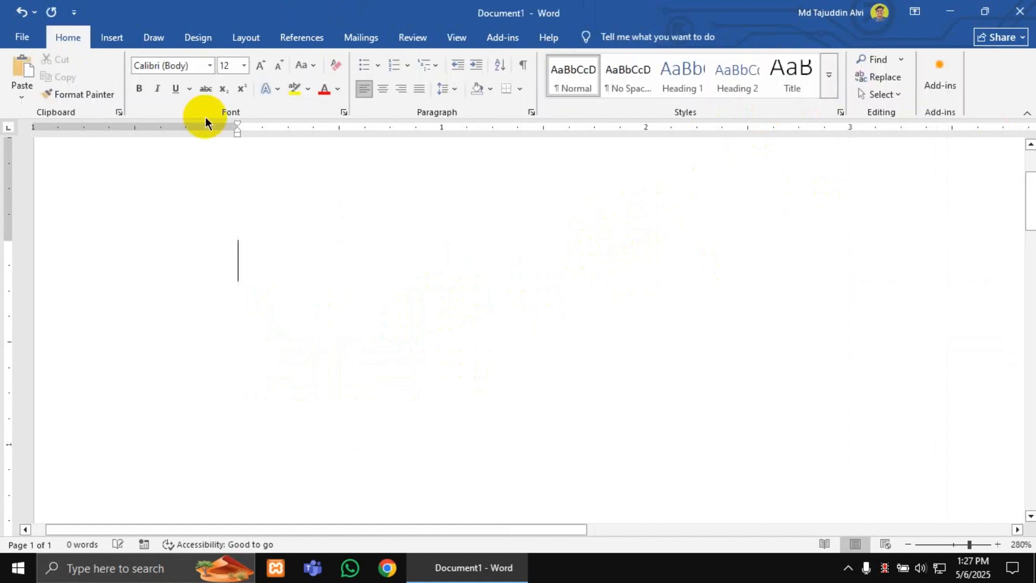
# Step: Open the stock 3D models library and browse its categories
pyautogui.click(118, 33)
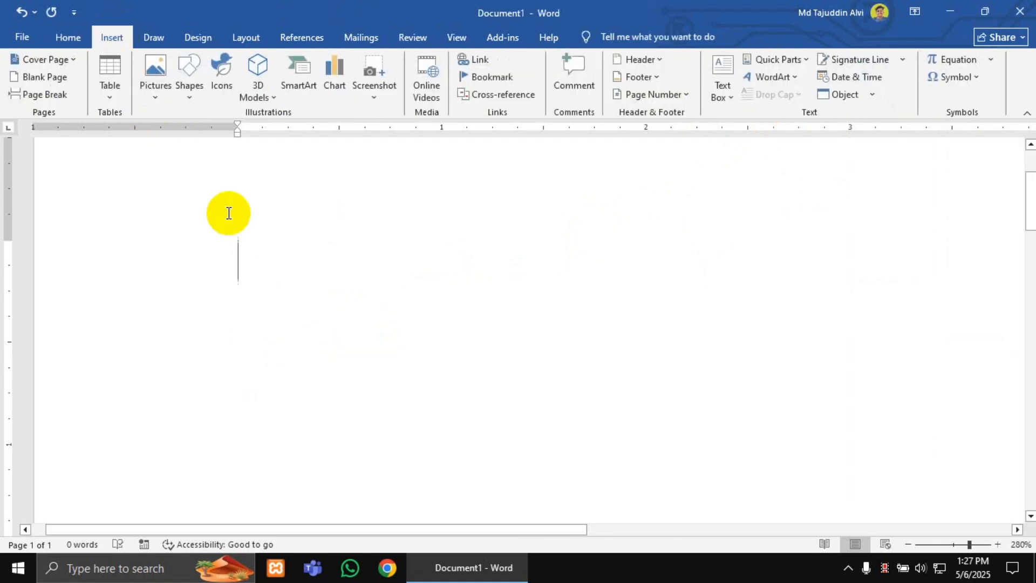
pyautogui.keyDown('ctrl'); pyautogui.scroll(-5, 226, 210); pyautogui.keyUp('ctrl')
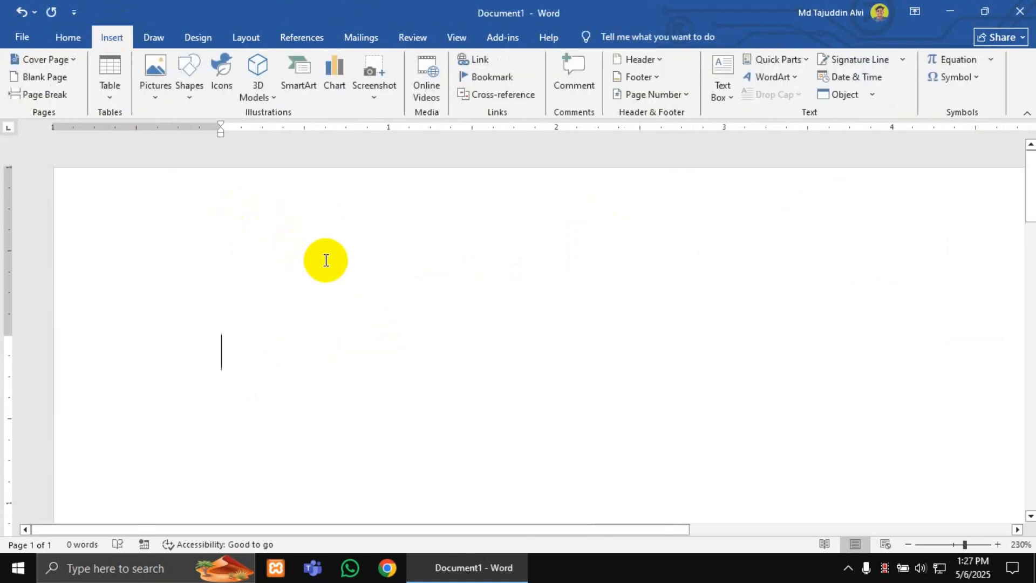
pyautogui.keyDown('ctrl'); pyautogui.scroll(-2, 327, 260); pyautogui.keyUp('ctrl')
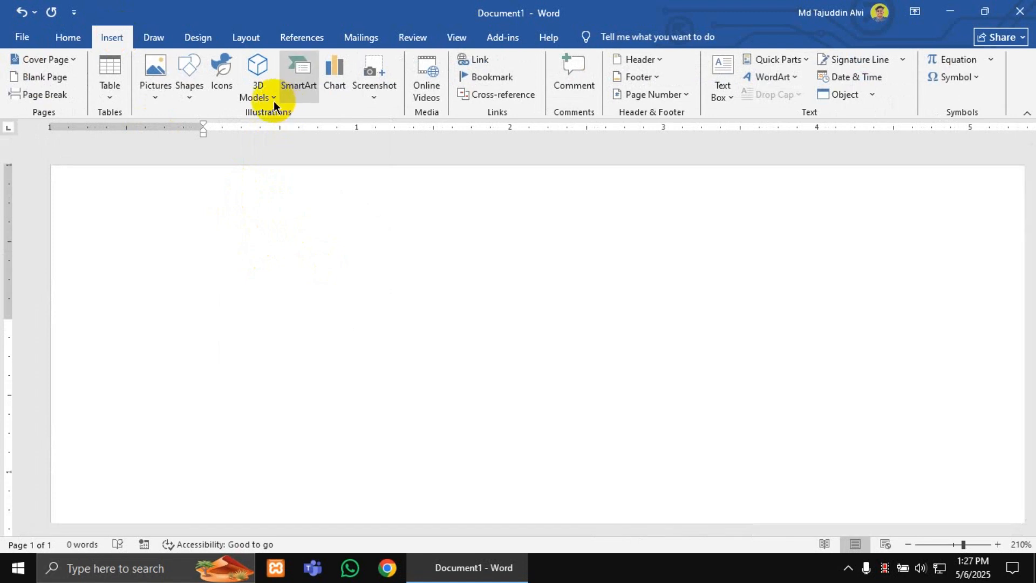
pyautogui.click(264, 91)
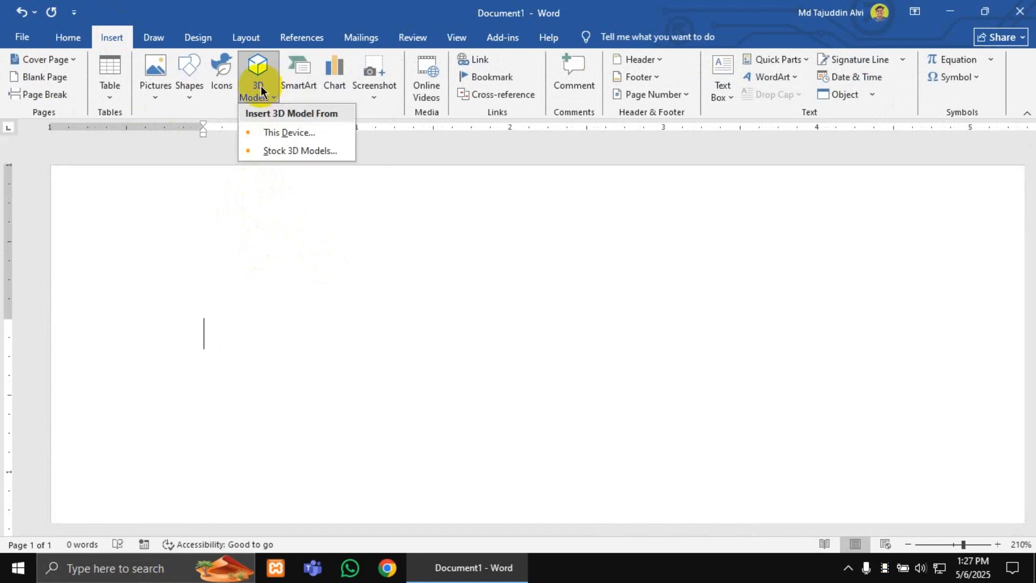
pyautogui.click(286, 152)
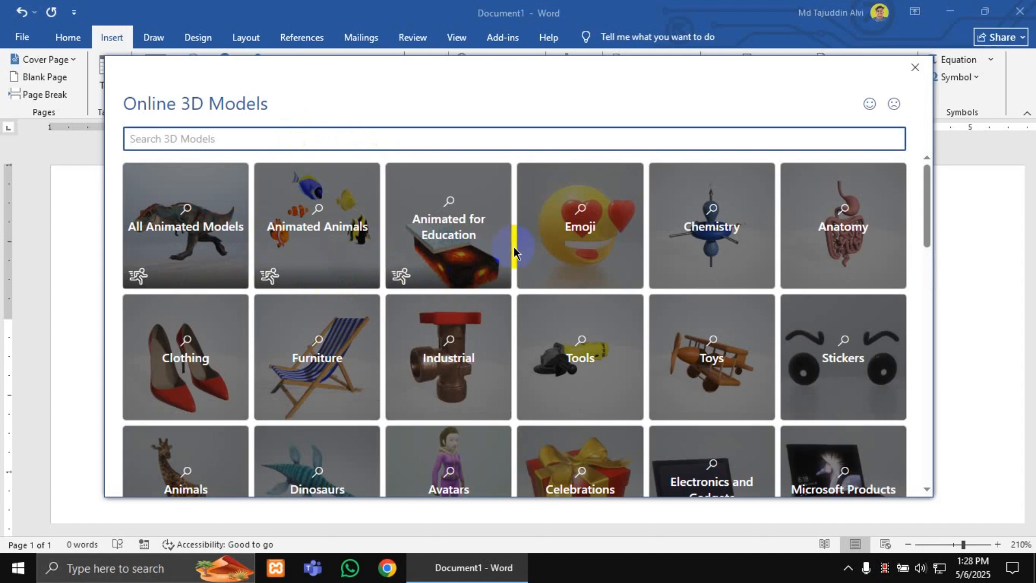
pyautogui.scroll(-2, 446, 335)
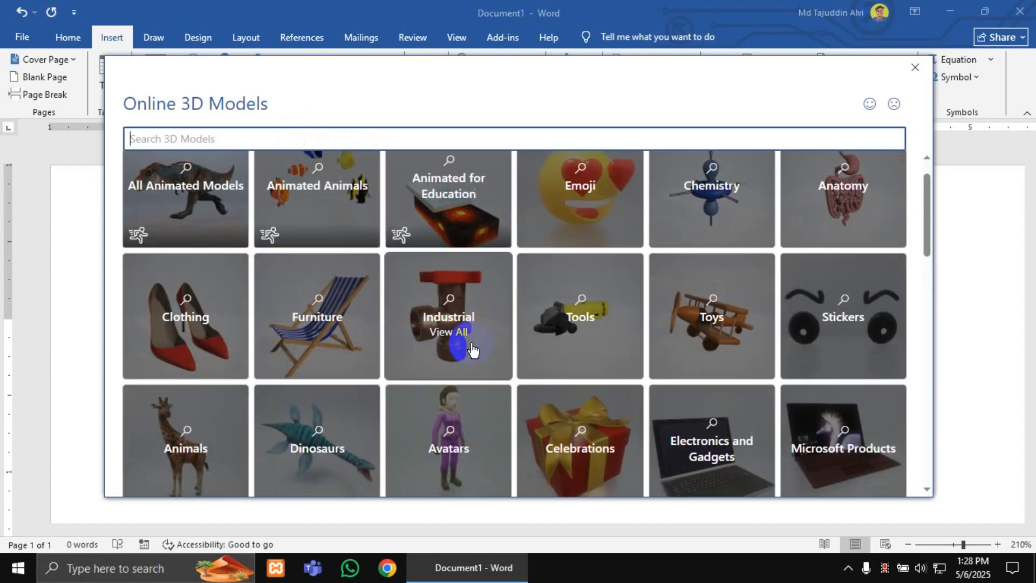
pyautogui.scroll(2, 178, 308)
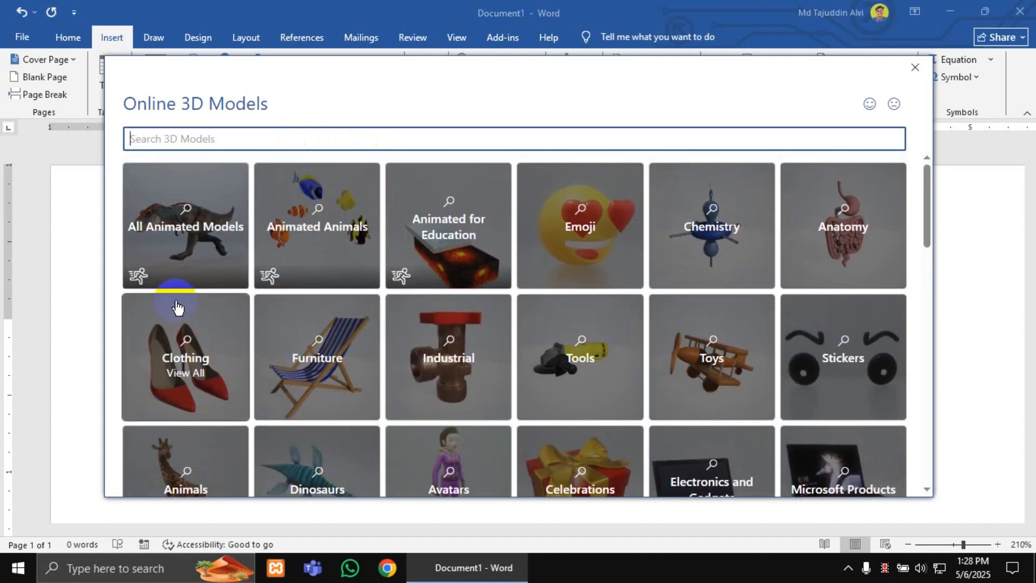
# Step: Insert the running T-Rex 3D model from the All Animated Models category
pyautogui.click(189, 242)
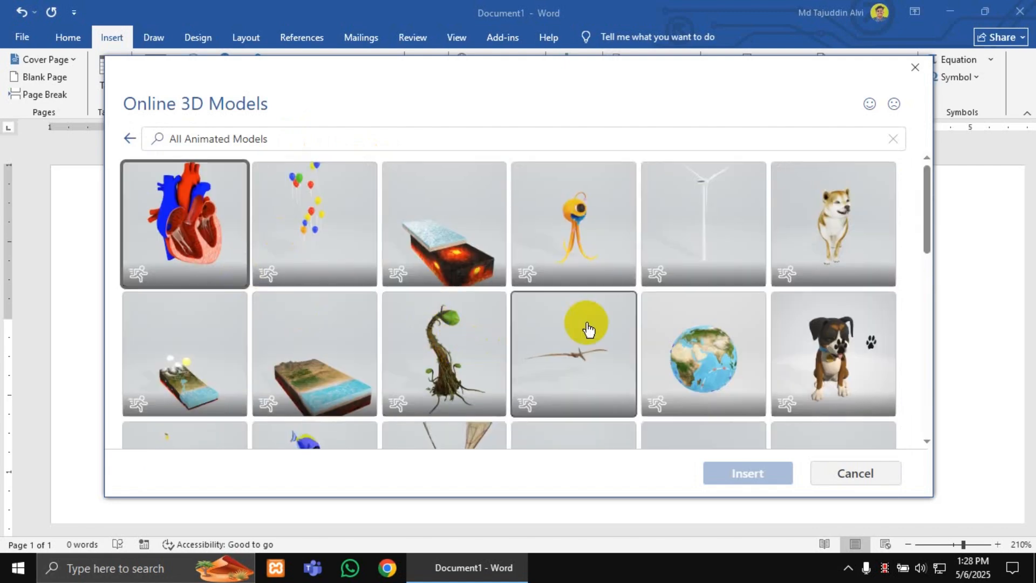
pyautogui.scroll(-5, 421, 302)
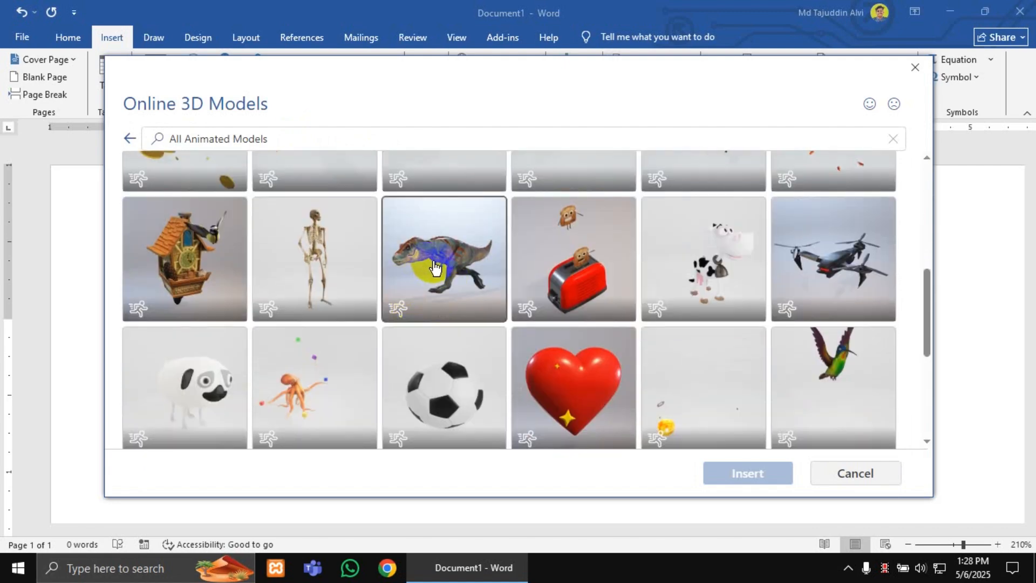
pyautogui.click(435, 268)
pyautogui.click(735, 474)
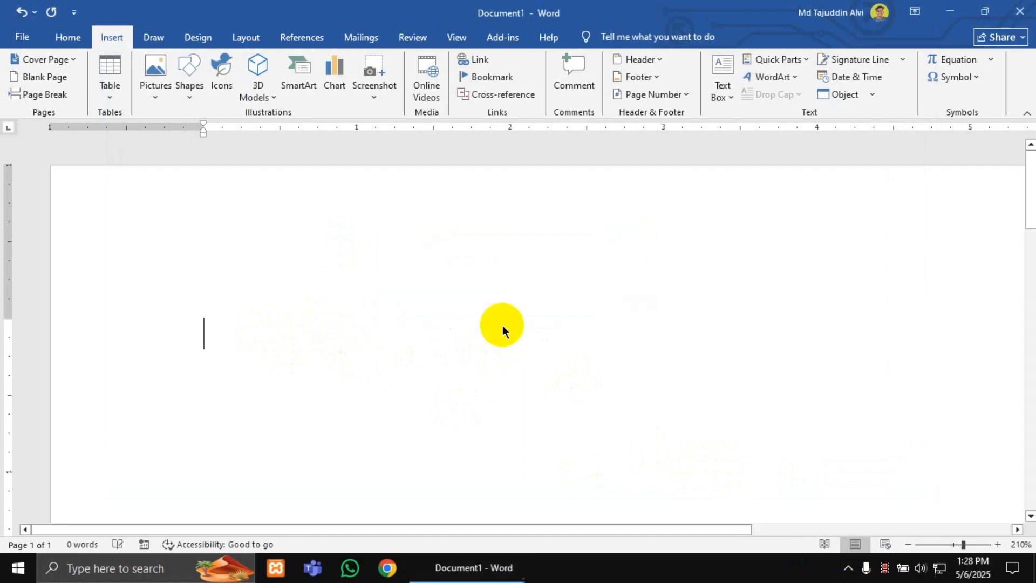
pyautogui.click(503, 325)
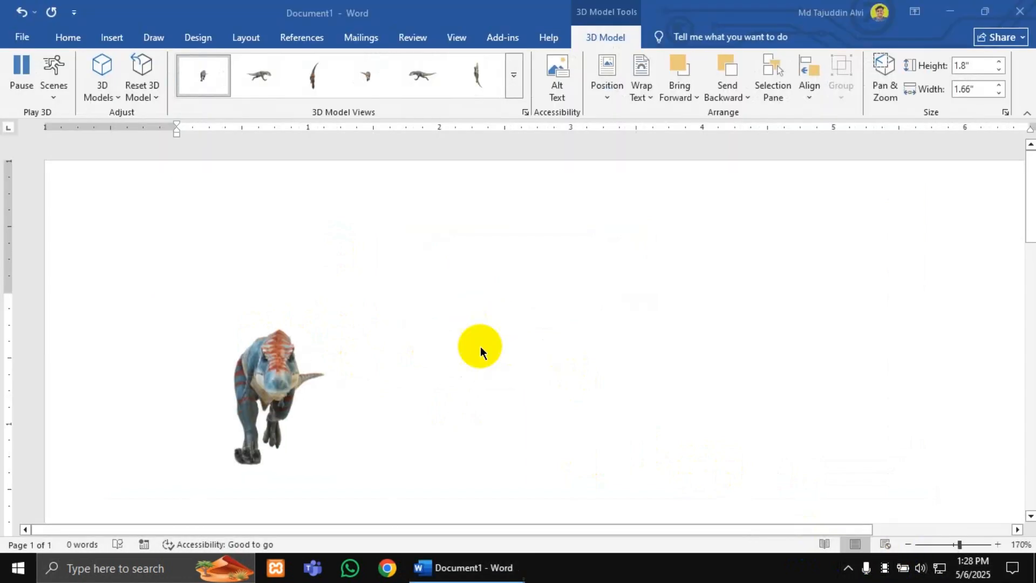
# Step: Rotate the T-Rex model to a side view, and turn it to an angled front view
pyautogui.click(293, 353)
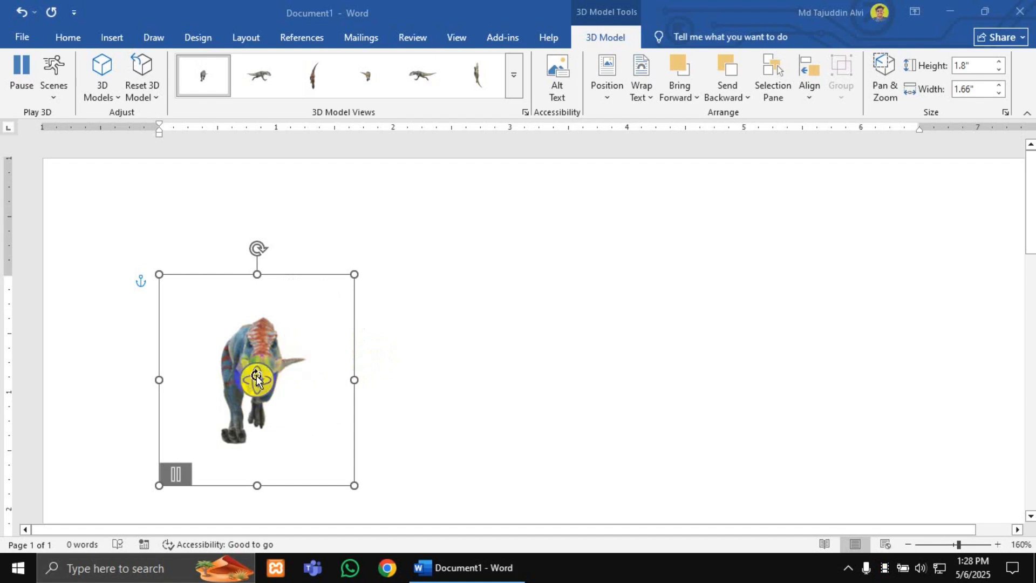
pyautogui.moveTo(255, 386); pyautogui.dragTo(407, 392)
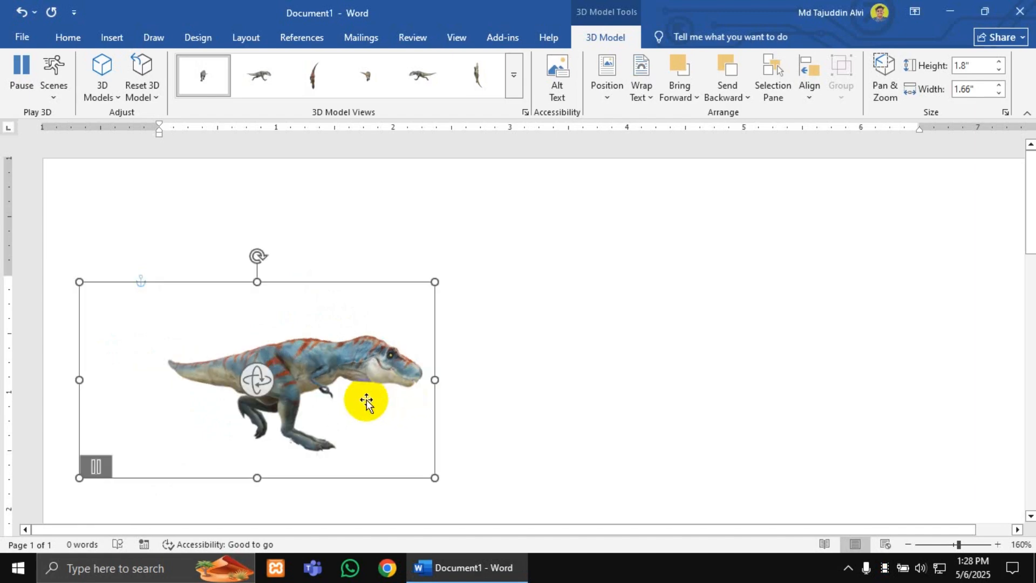
pyautogui.moveTo(266, 385); pyautogui.dragTo(301, 372)
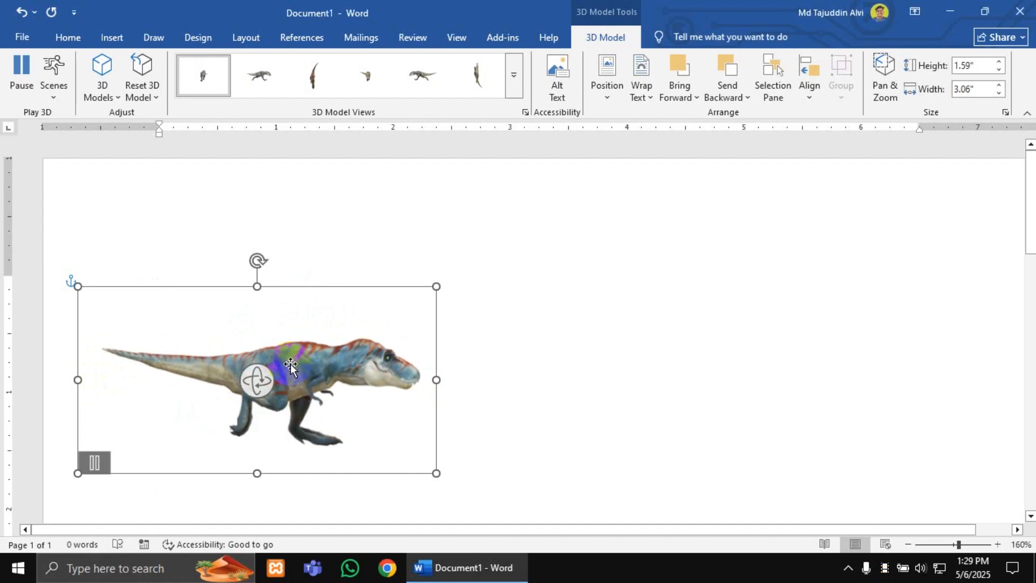
pyautogui.moveTo(259, 377); pyautogui.dragTo(102, 270)
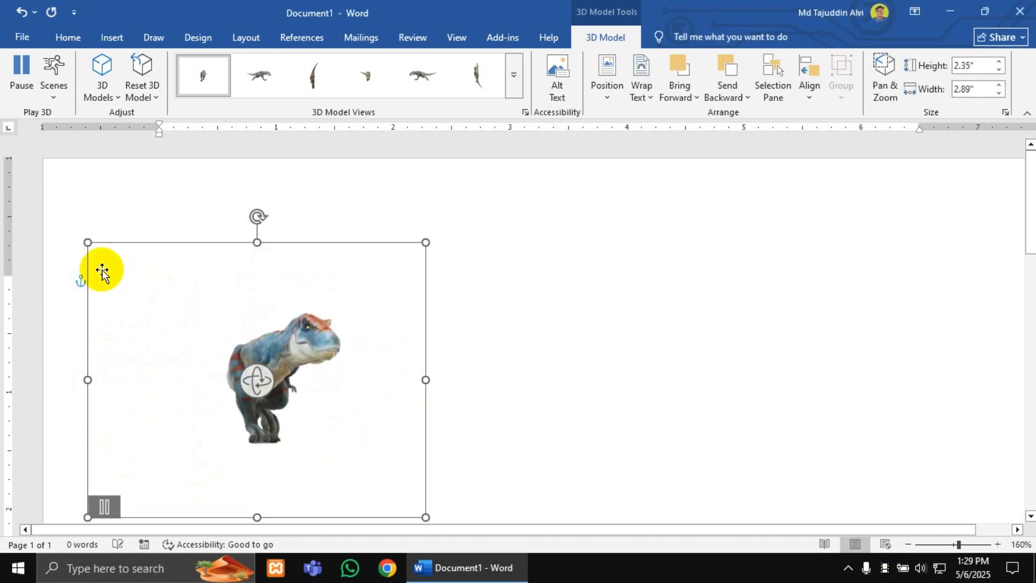
# Step: Pause and resume the T-Rex animation, and try Scene 2 and another animation scene
pyautogui.click(24, 81)
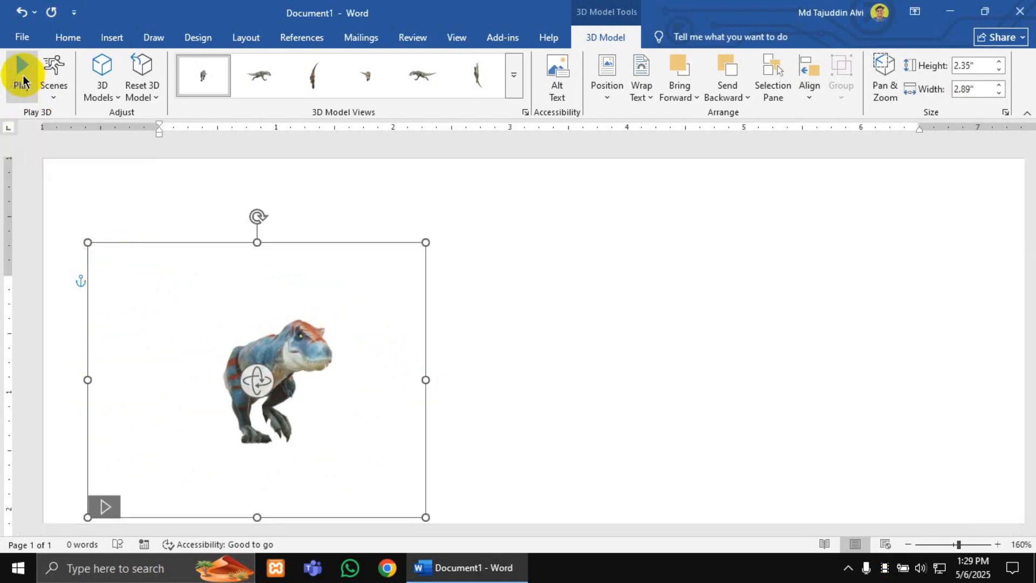
pyautogui.click(23, 80)
pyautogui.click(53, 76)
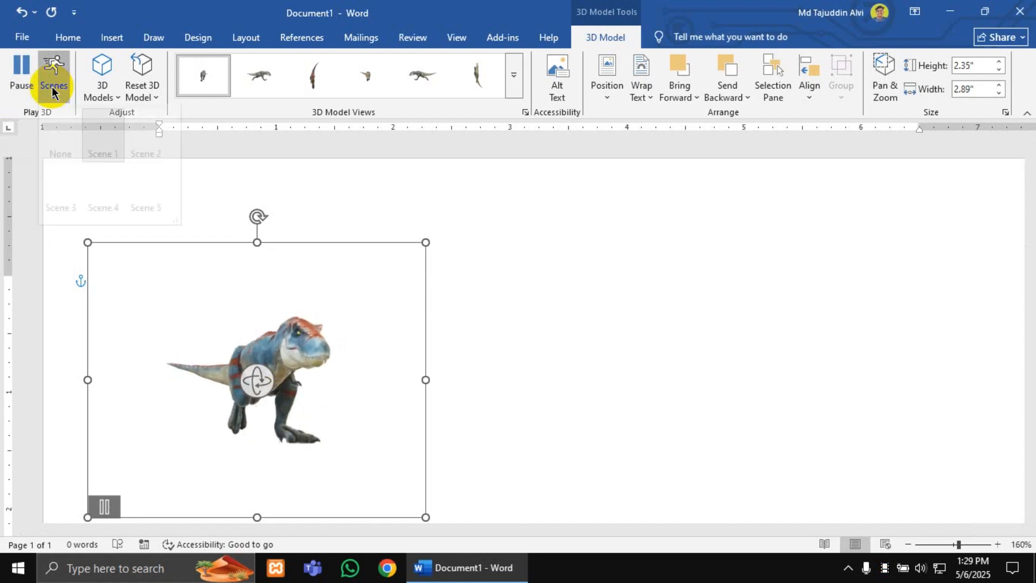
pyautogui.click(144, 145)
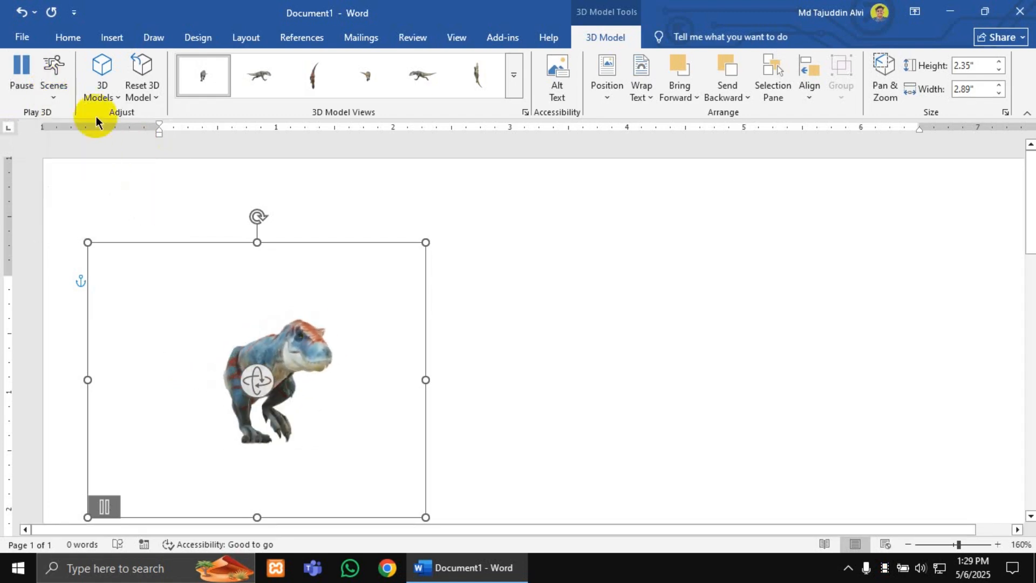
pyautogui.click(54, 86)
pyautogui.click(86, 167)
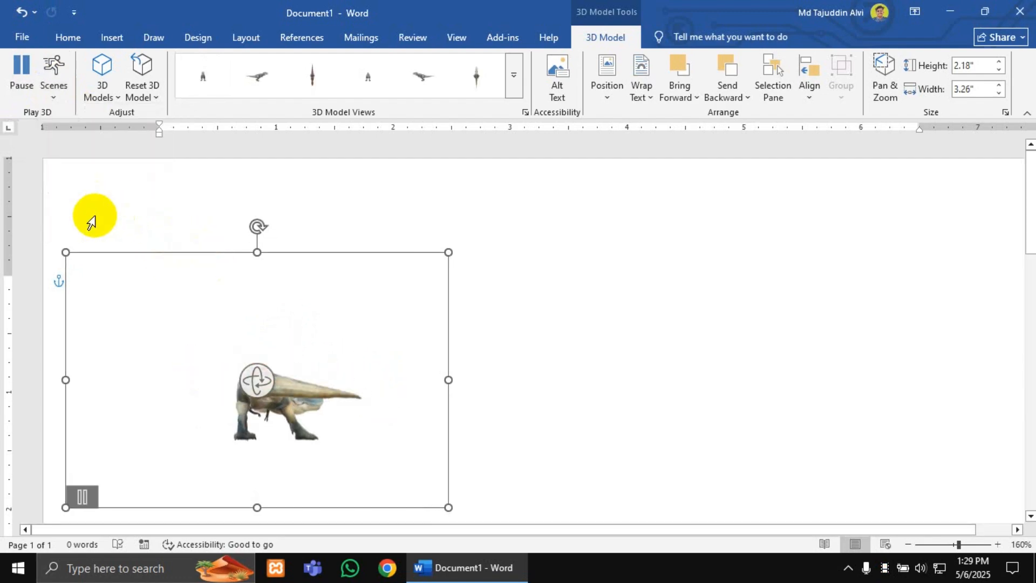
pyautogui.click(105, 93)
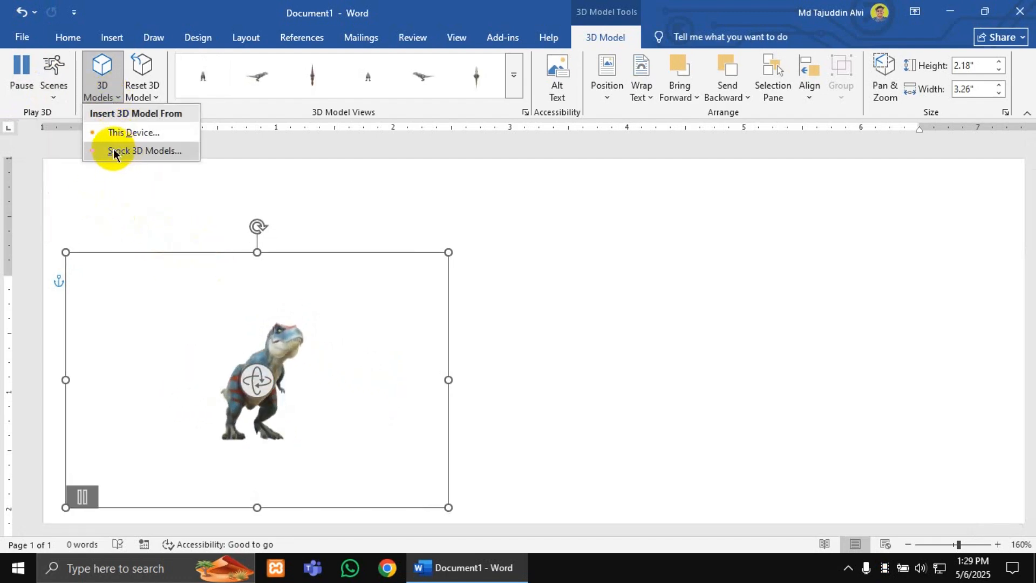
pyautogui.click(149, 90)
pyautogui.click(148, 90)
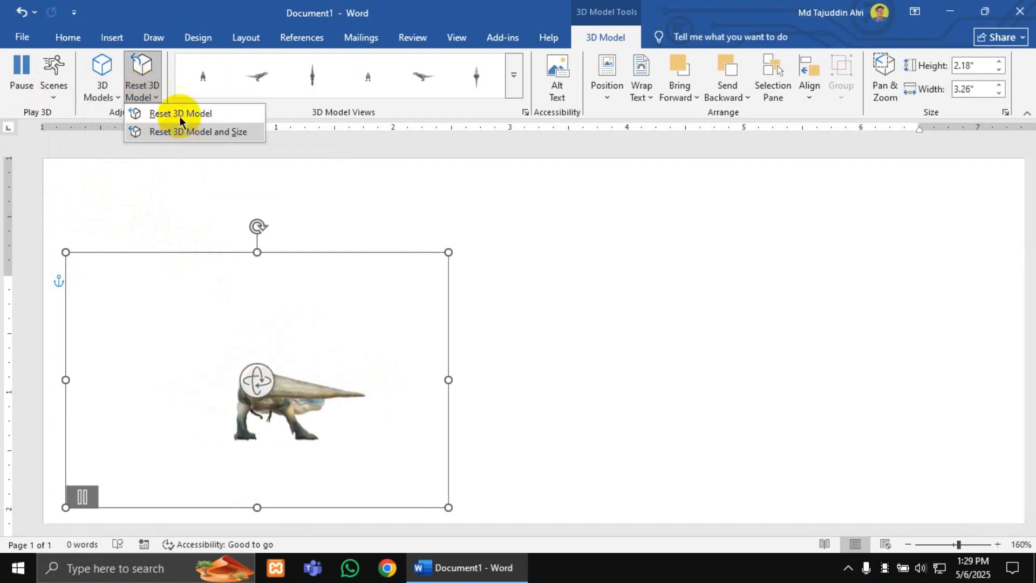
pyautogui.click(325, 345)
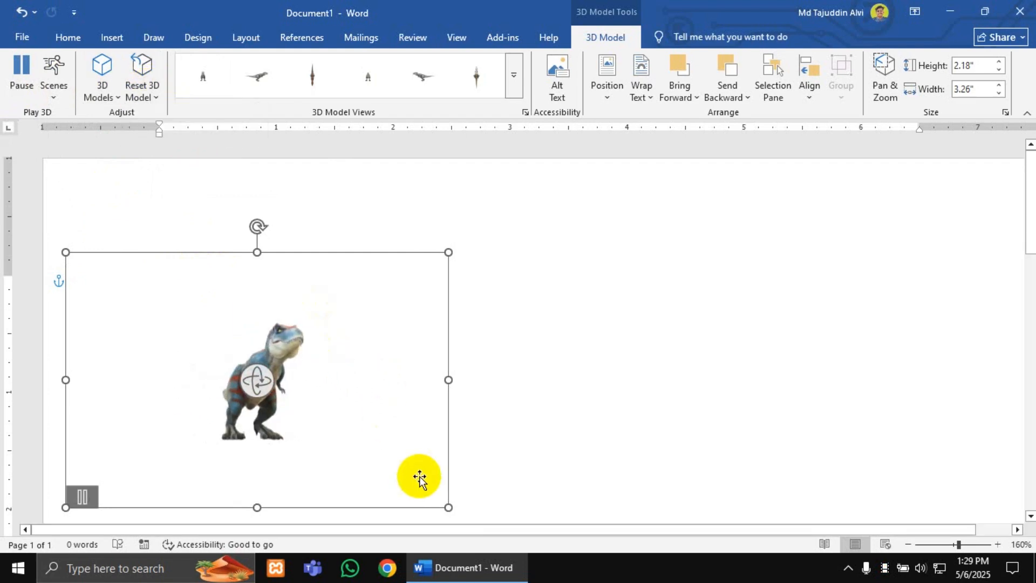
# Step: Shrink the T-Rex model to about 1.05" high by 1.58" wide, and reset the 3D model and its size
pyautogui.scroll(-1, 432, 475)
pyautogui.moveTo(448, 469); pyautogui.dragTo(229, 312)
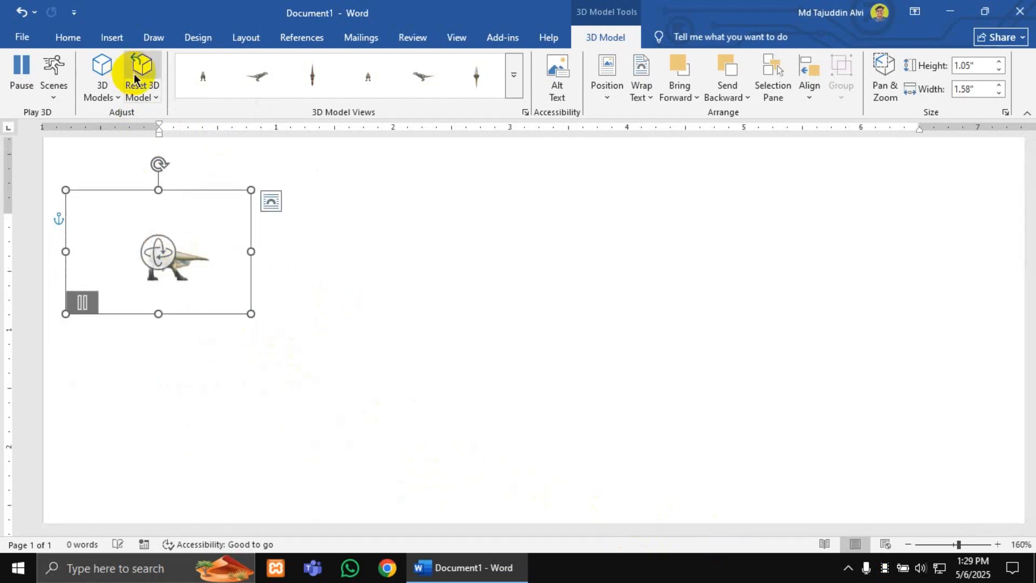
pyautogui.click(141, 97)
pyautogui.click(162, 130)
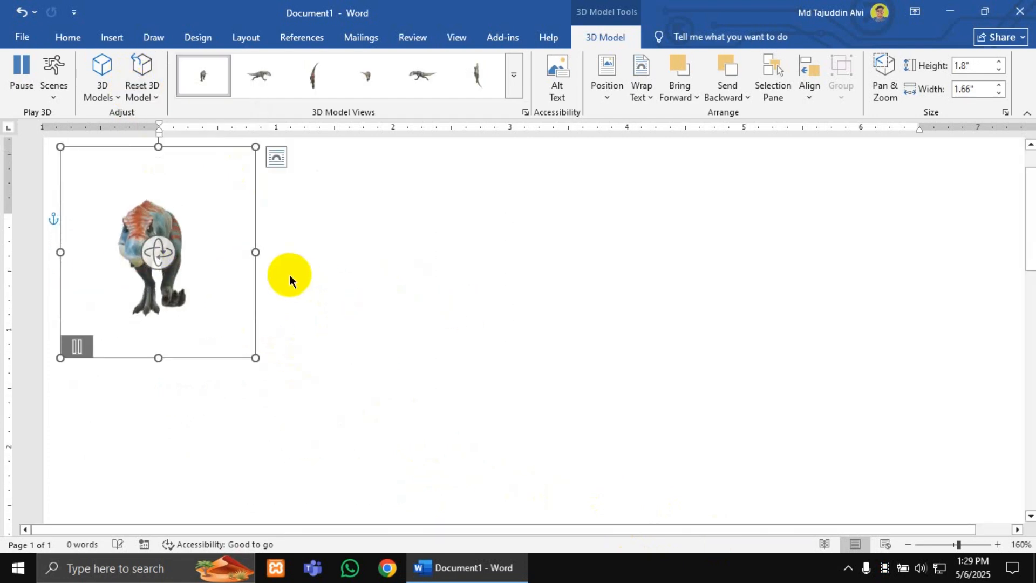
pyautogui.scroll(2, 290, 274)
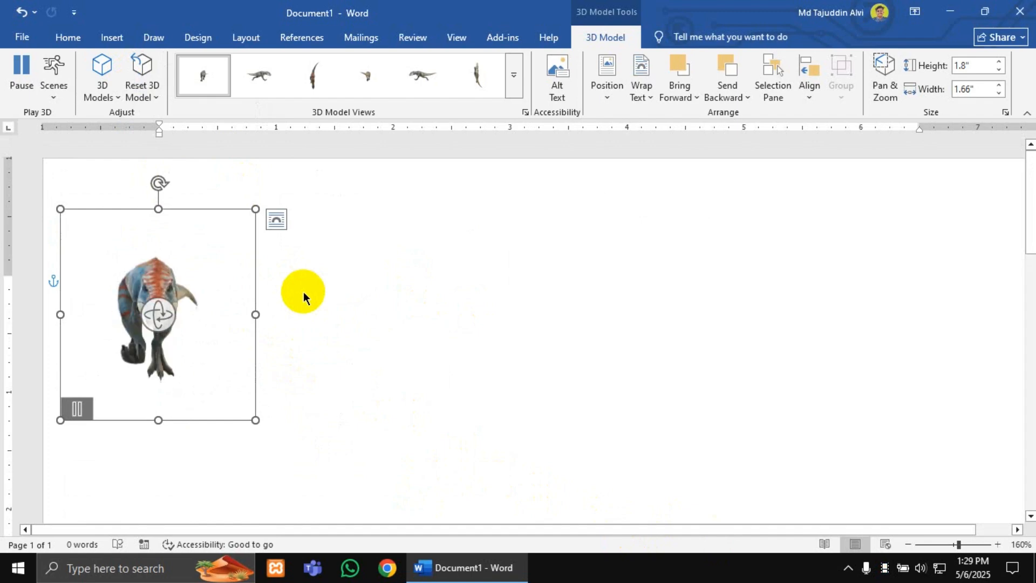
# Step: Review the T-Rex model's alt text description, close it, and deselect the model
pyautogui.click(558, 89)
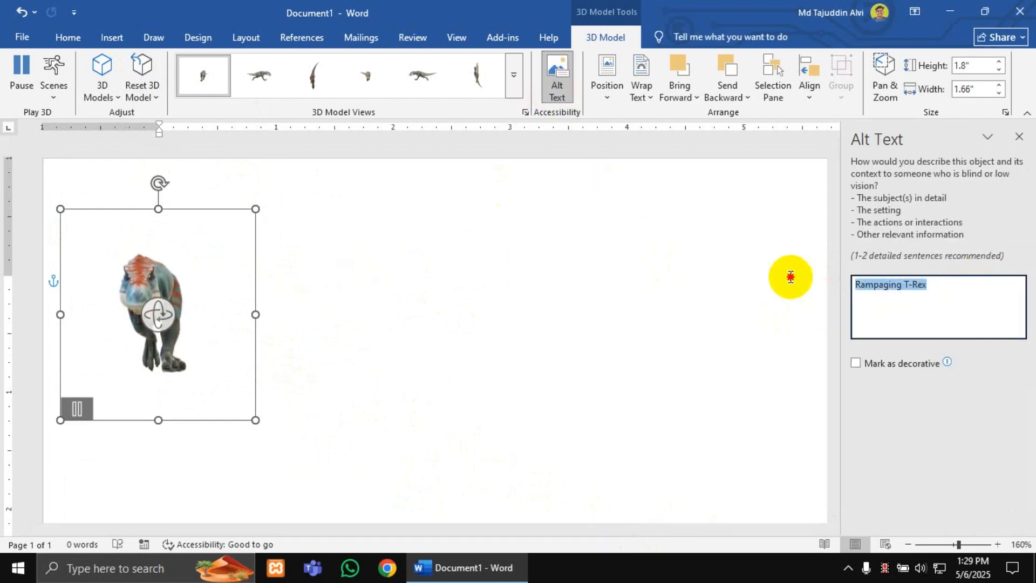
pyautogui.click(861, 286)
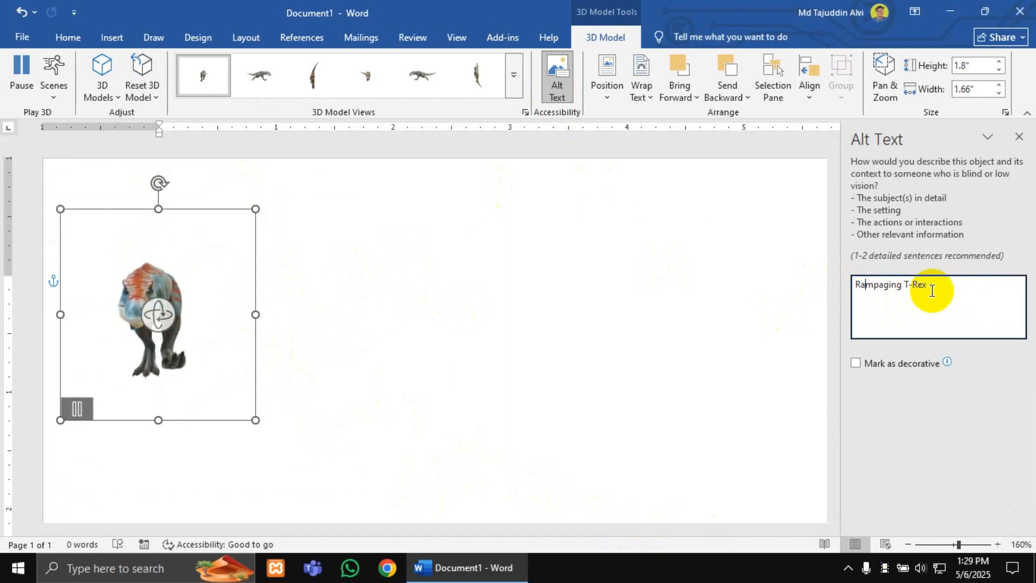
pyautogui.click(1019, 139)
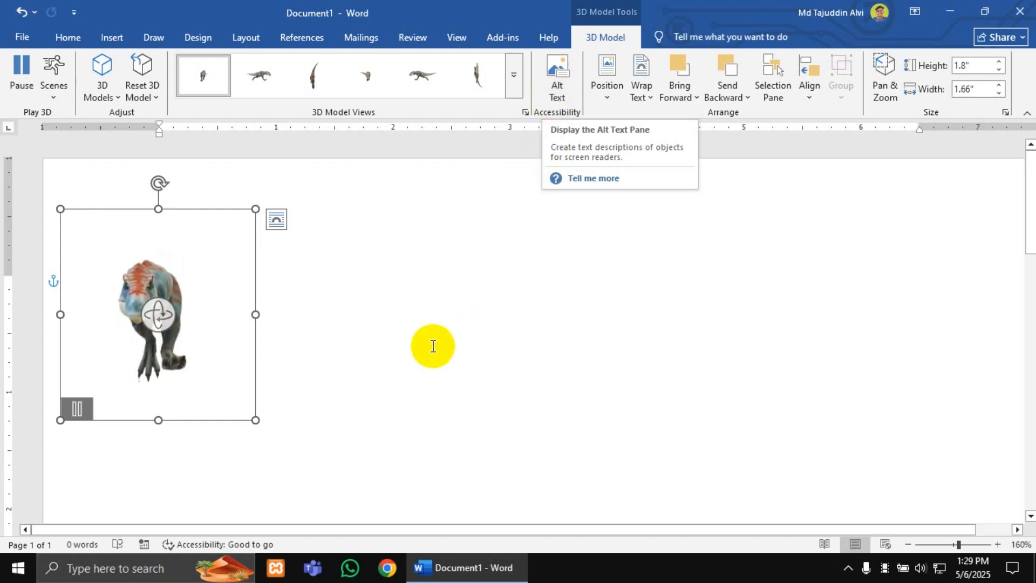
pyautogui.click(404, 337)
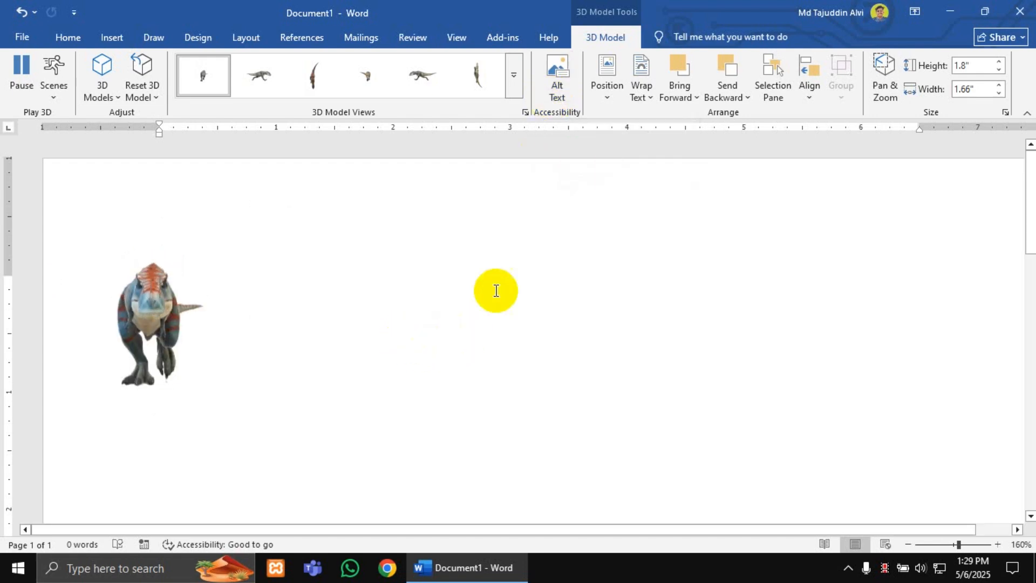
# Step: Move the T-Rex model toward the upper middle of the page and rotate it to a left-facing, angled side view
pyautogui.click(81, 292)
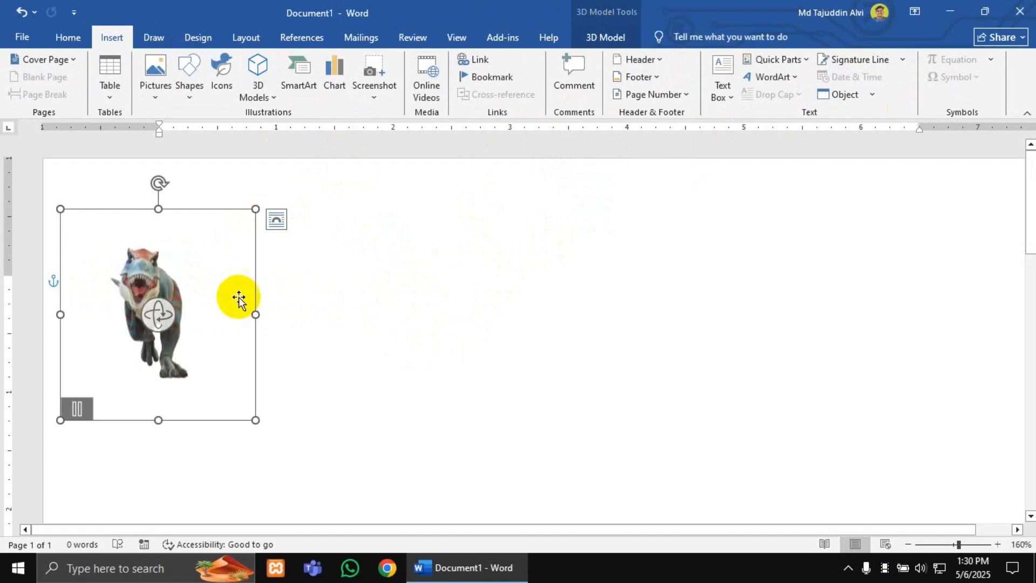
pyautogui.moveTo(318, 295); pyautogui.dragTo(438, 260)
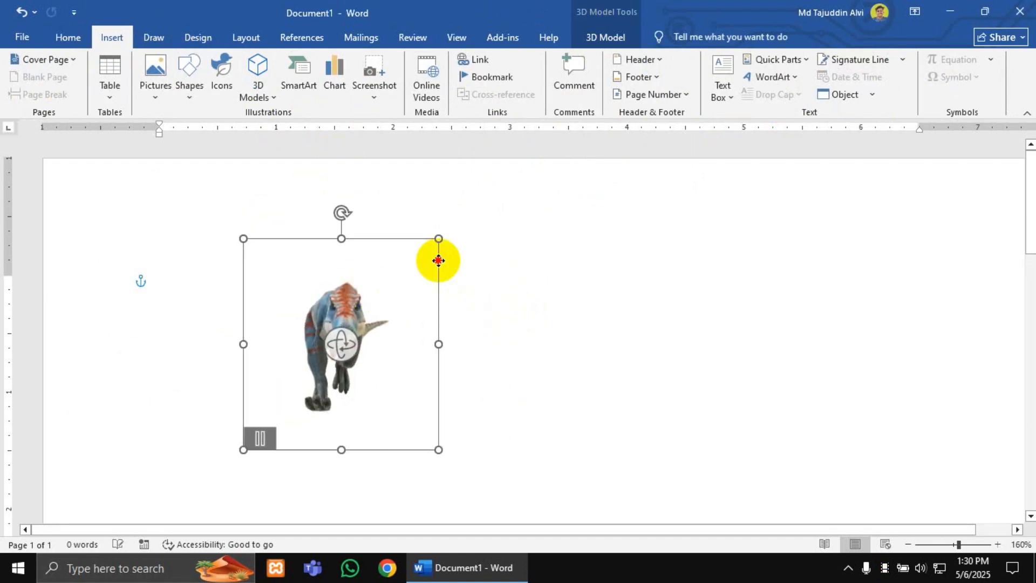
pyautogui.scroll(-5, 445, 307)
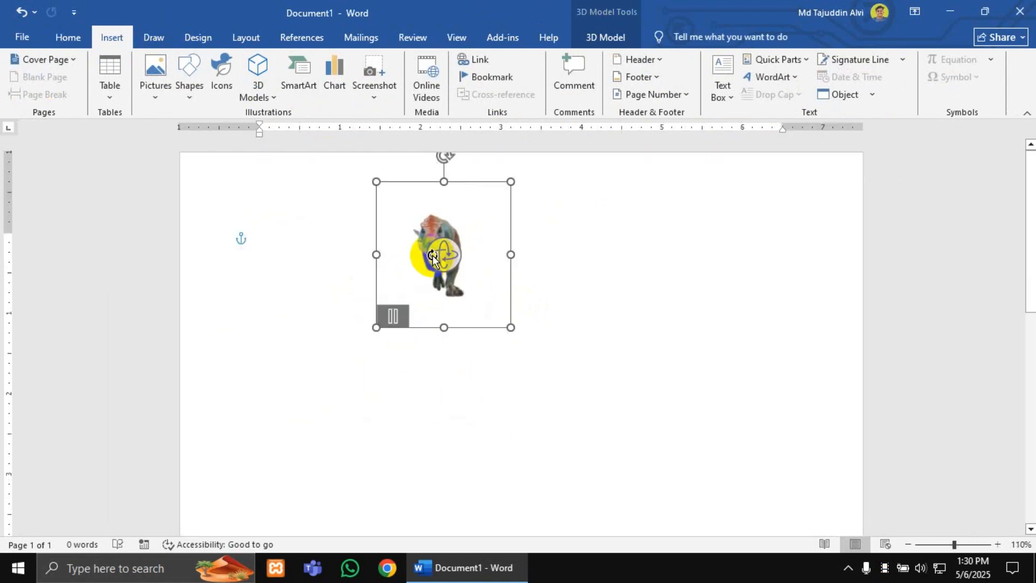
pyautogui.click(583, 236)
pyautogui.click(375, 268)
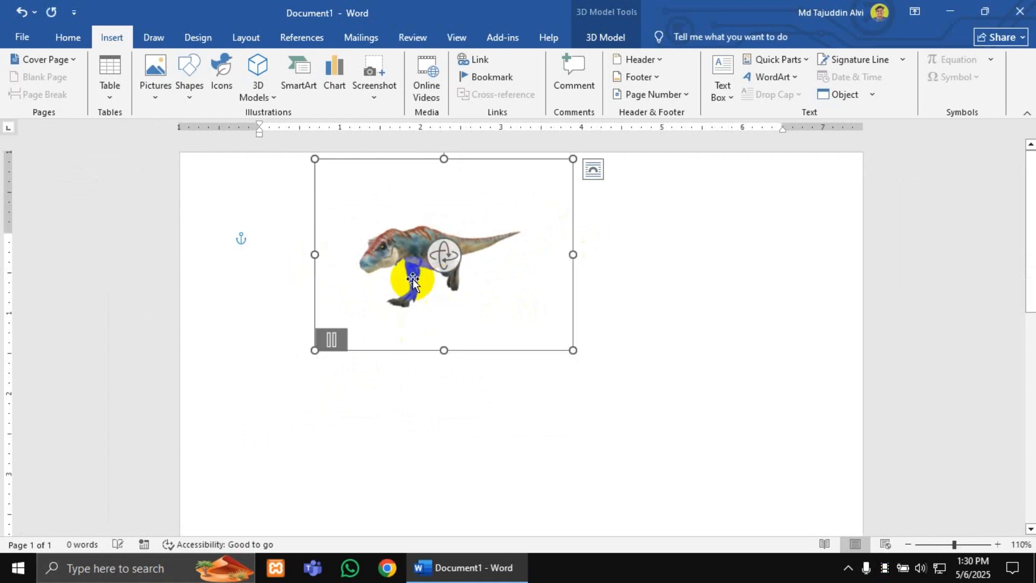
pyautogui.moveTo(471, 263); pyautogui.dragTo(483, 285)
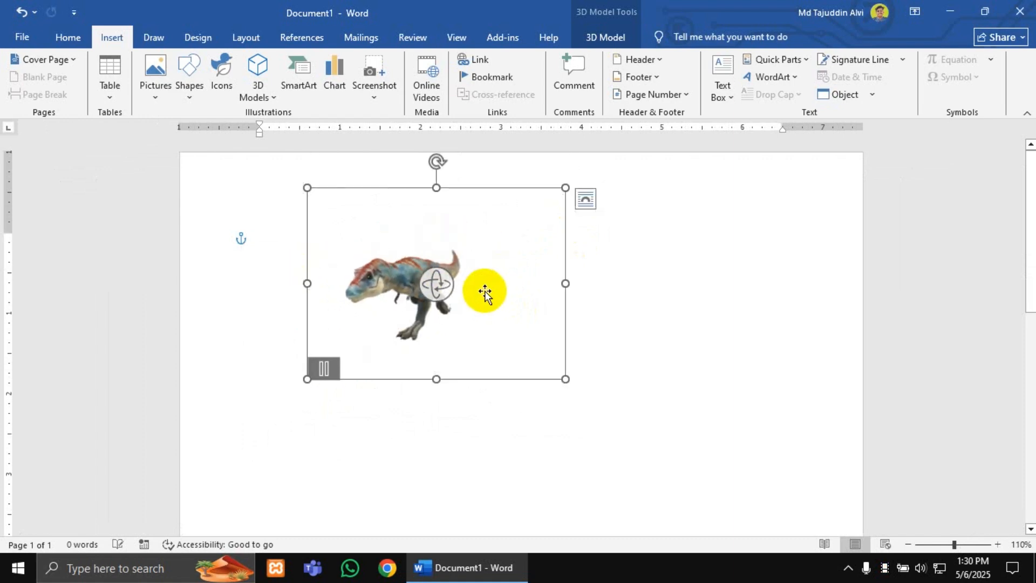